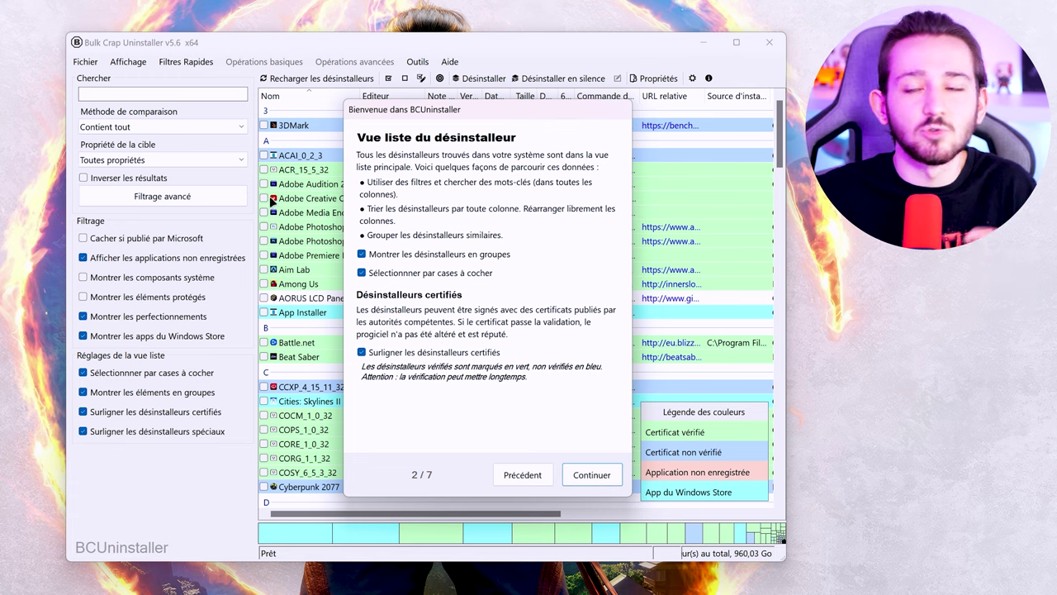
pyautogui.click(445, 354)
pyautogui.click(445, 354)
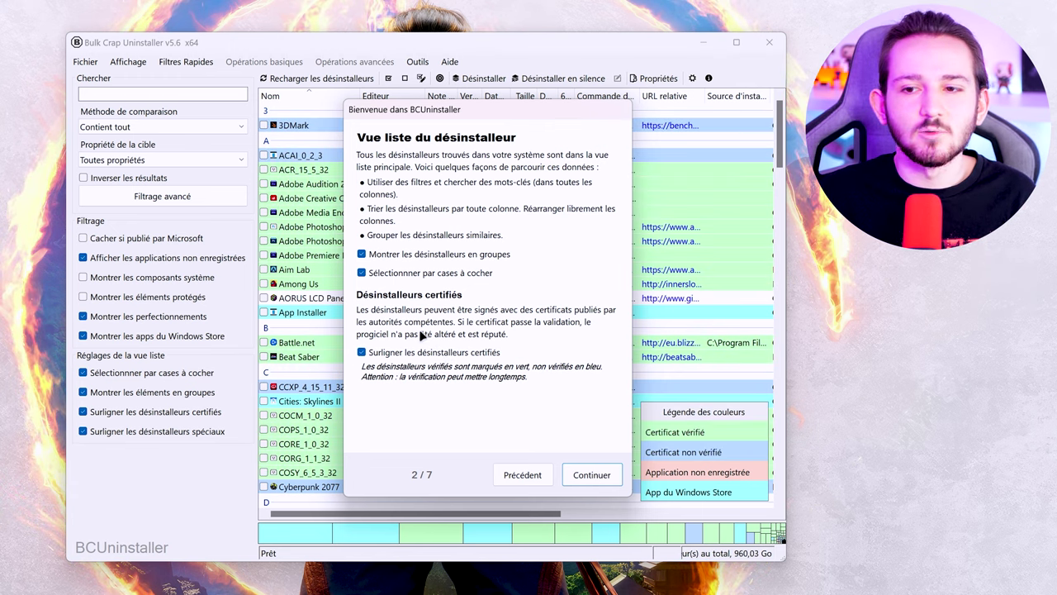
pyautogui.click(428, 355)
pyautogui.click(428, 355)
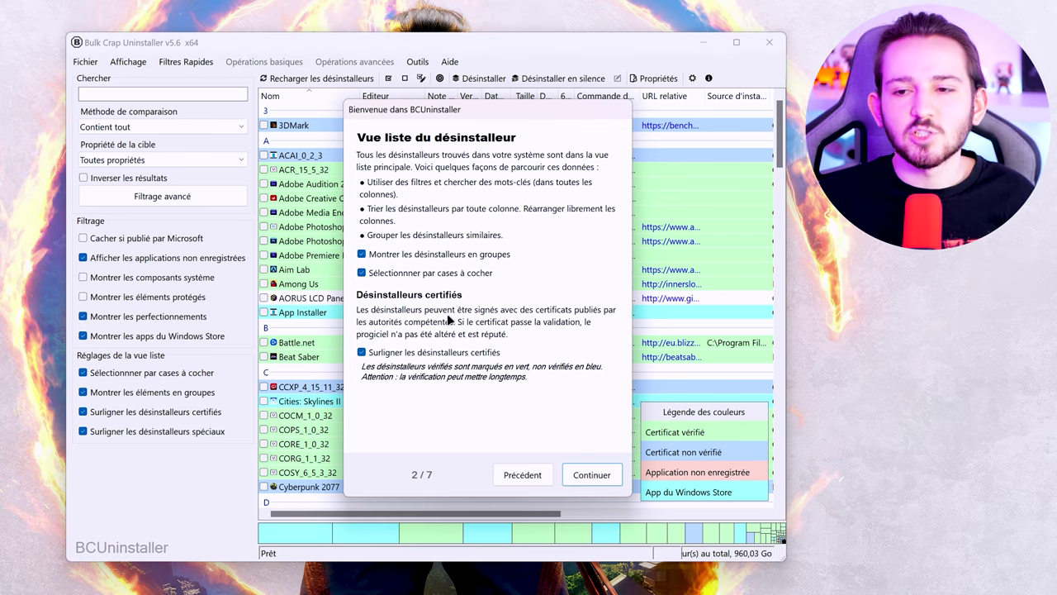
# Show uninstallers marked as system components and as protected, and advance the setup wizard to the network access page
pyautogui.click(591, 475)
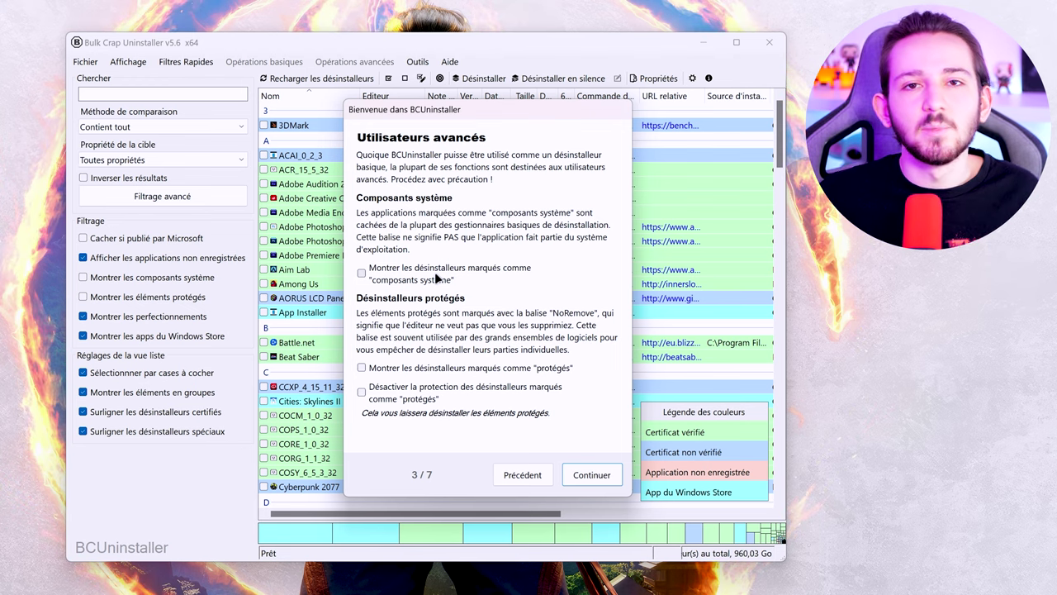
pyautogui.click(433, 278)
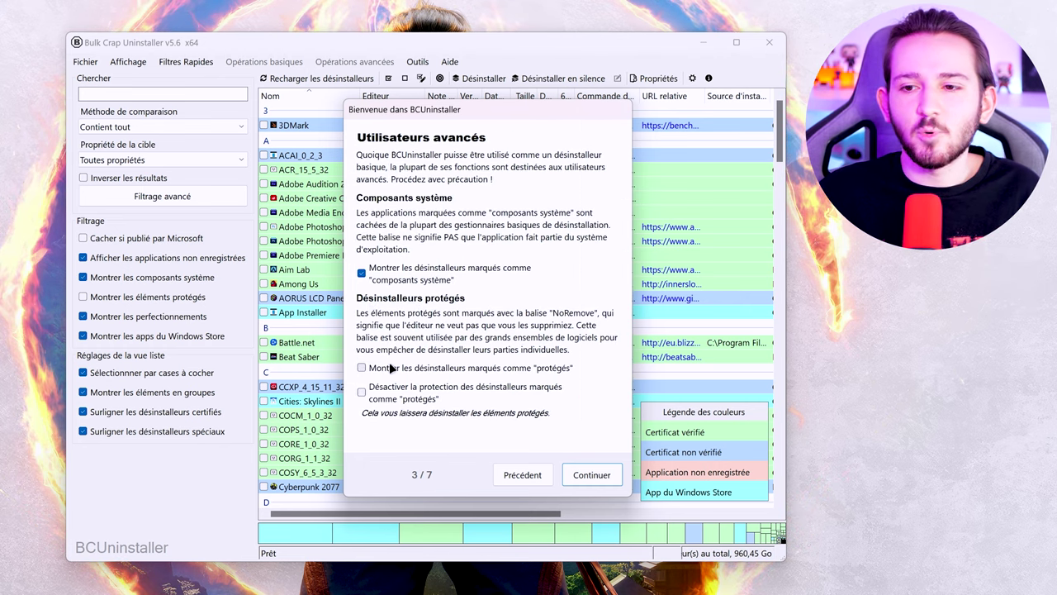
pyautogui.click(395, 368)
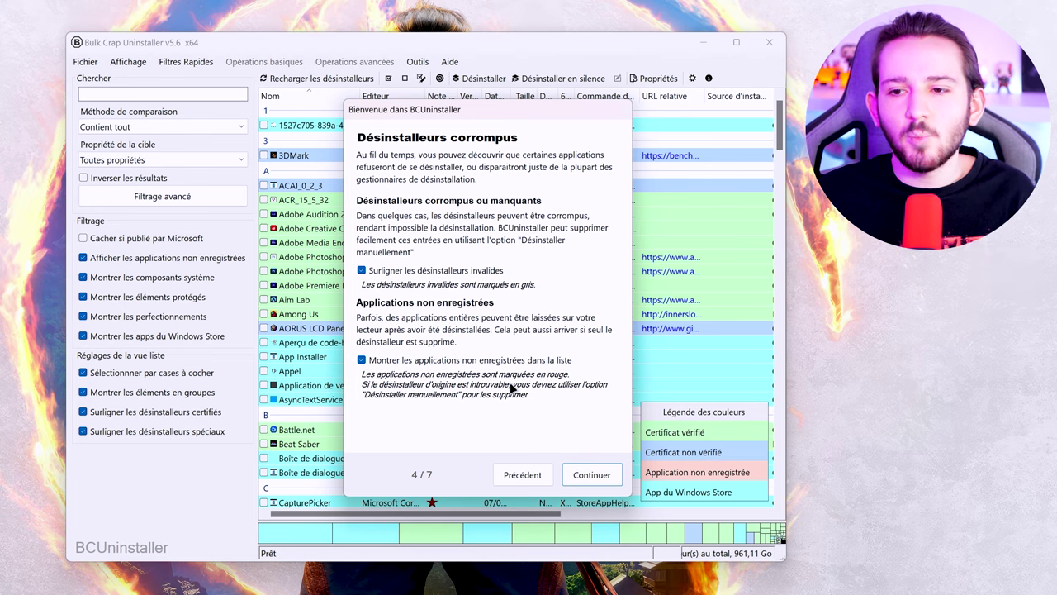
pyautogui.click(585, 471)
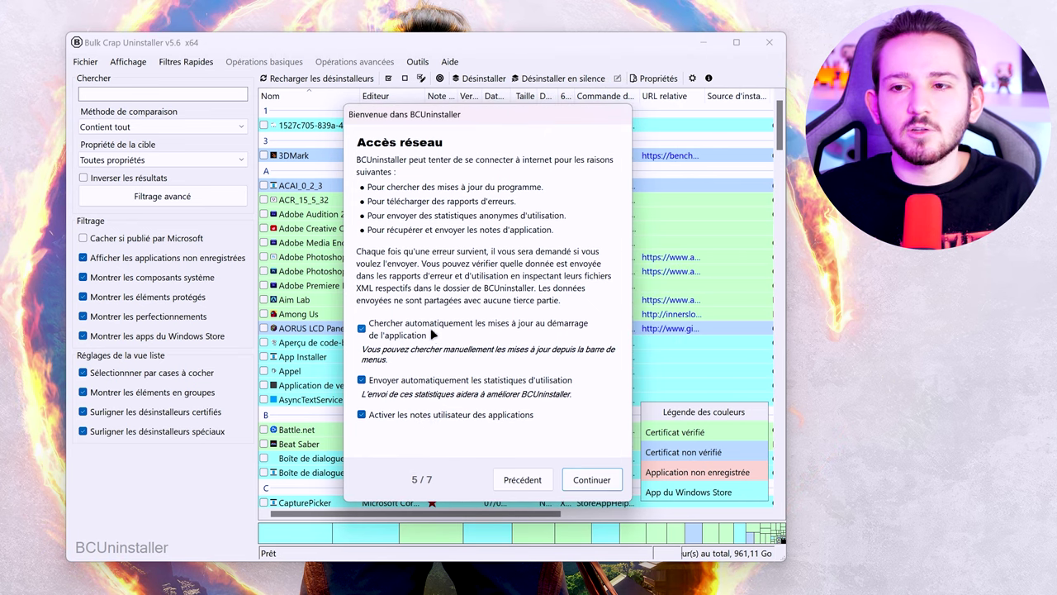
# Turn off user ratings of applications, and finish the setup wizard, dismissing the version 5.6 welcome window
pyautogui.moveTo(475, 112); pyautogui.dragTo(657, 95)
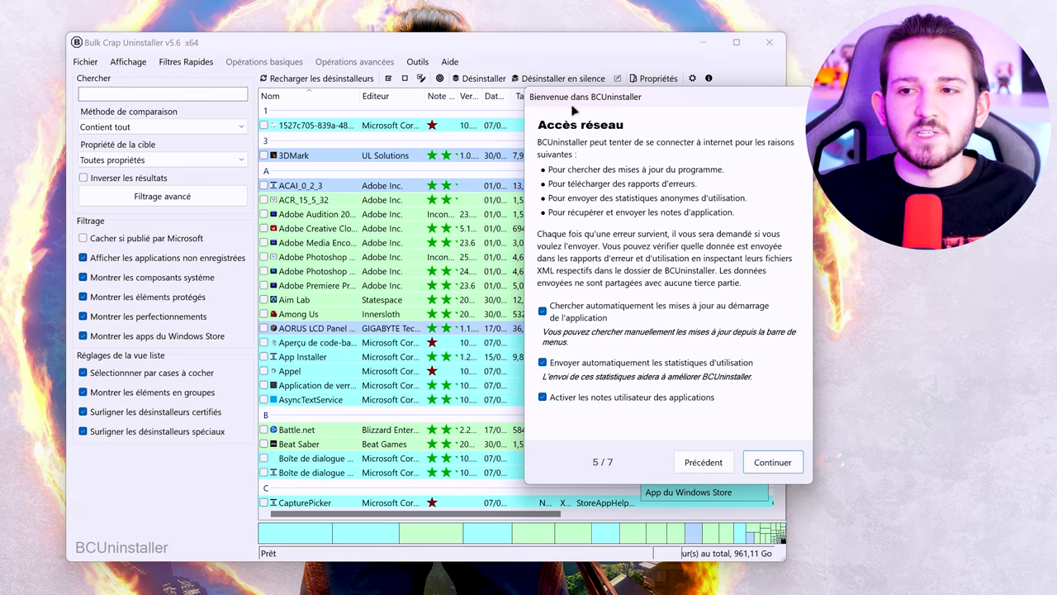
pyautogui.moveTo(575, 105); pyautogui.dragTo(381, 114)
pyautogui.click(415, 408)
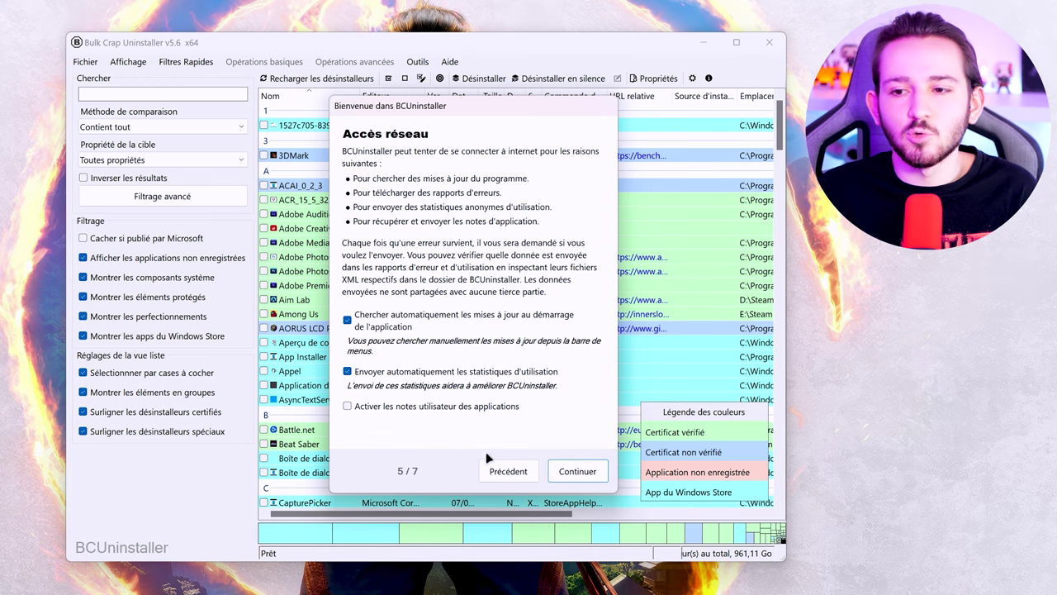
pyautogui.click(555, 471)
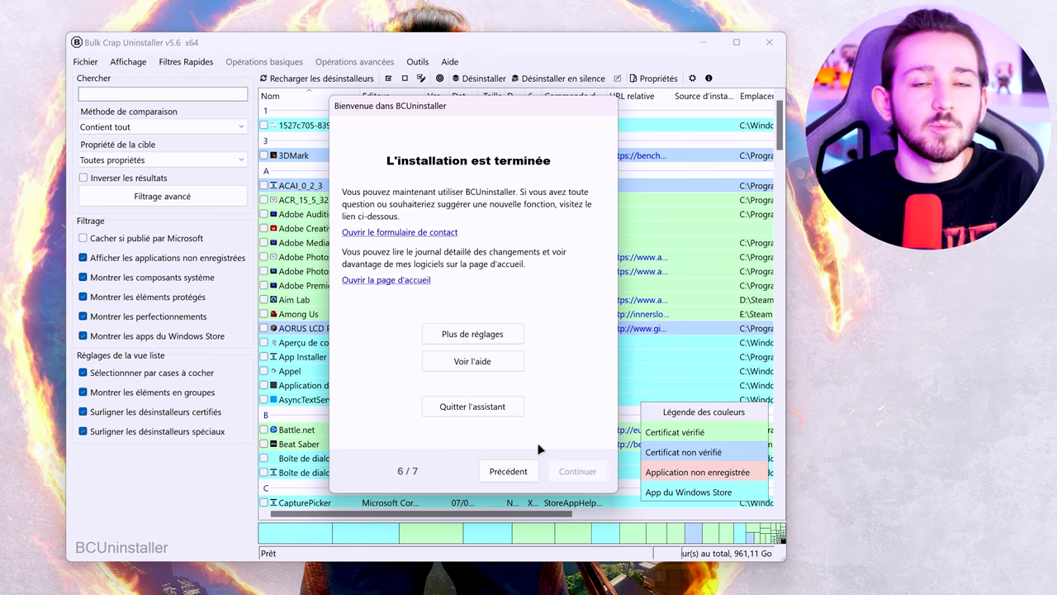
pyautogui.click(456, 408)
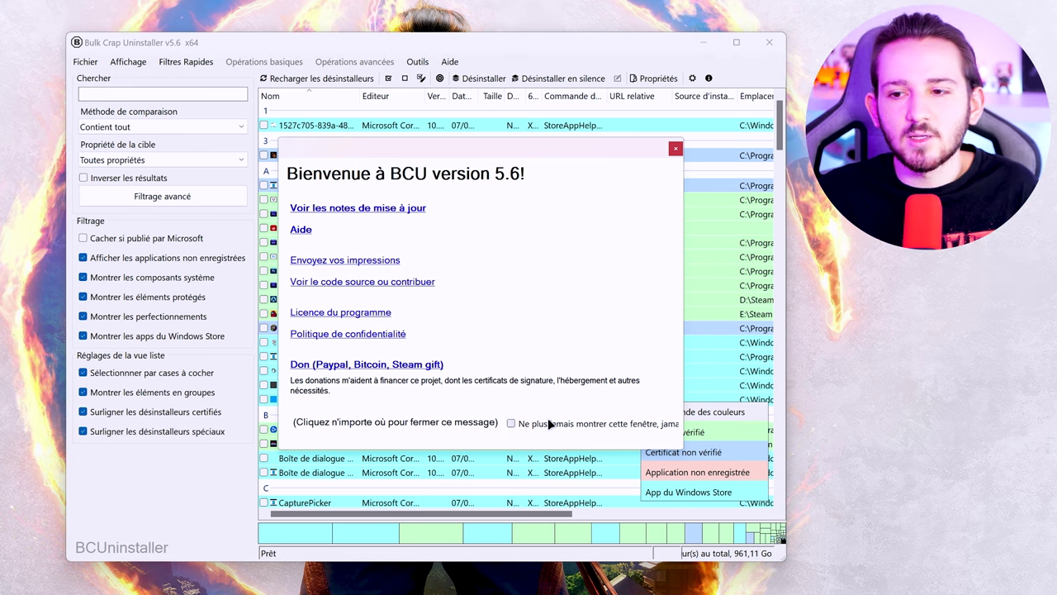
pyautogui.click(675, 151)
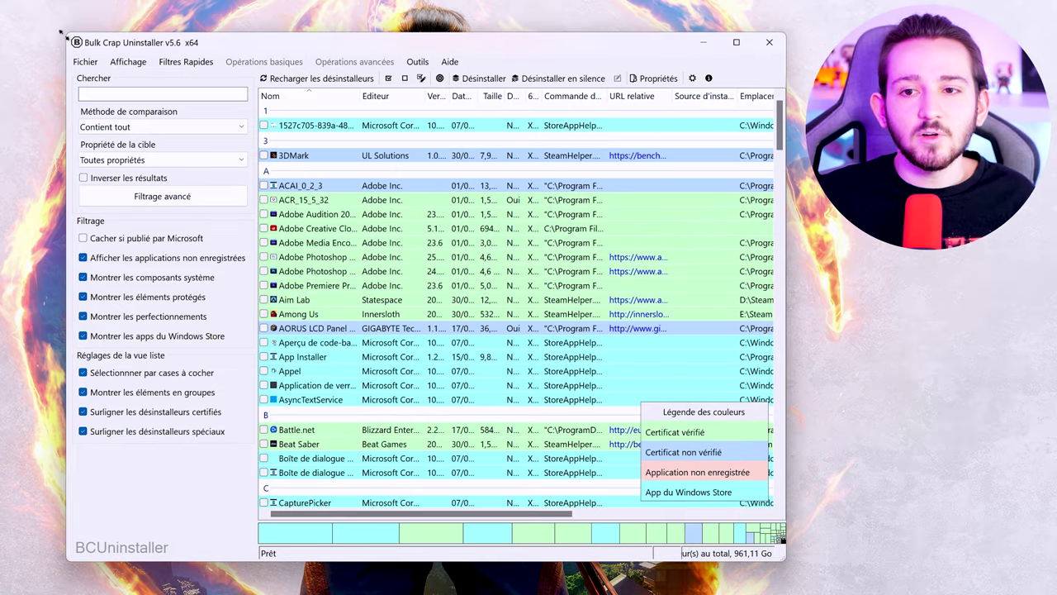
# Enlarge the main window and reposition it so that more columns of the uninstaller list fit
pyautogui.moveTo(66, 380); pyautogui.dragTo(0, 380)
pyautogui.moveTo(182, 39); pyautogui.dragTo(182, 0)
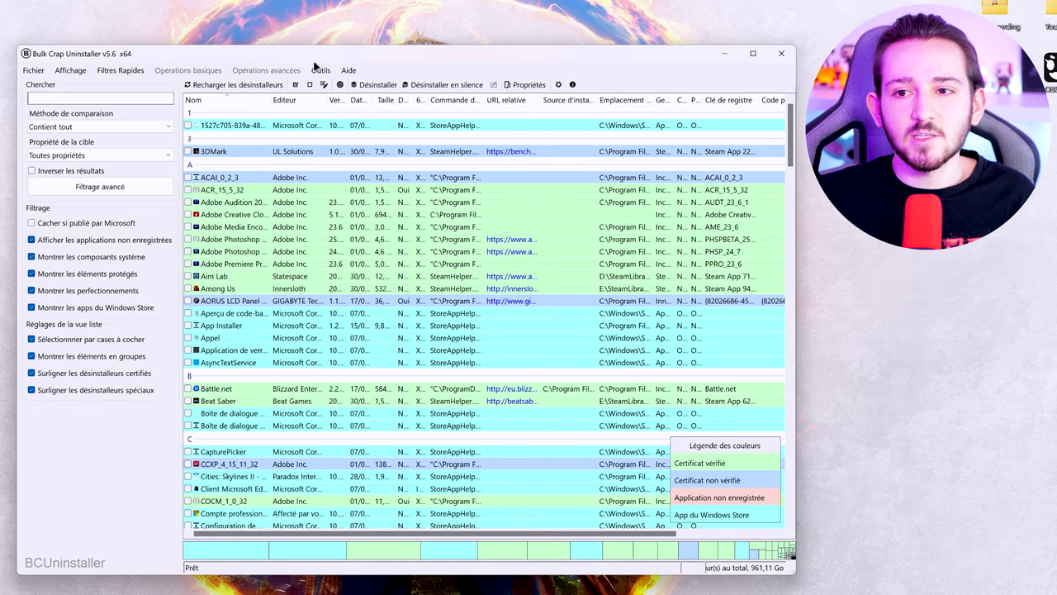
pyautogui.moveTo(312, 51); pyautogui.dragTo(308, 37)
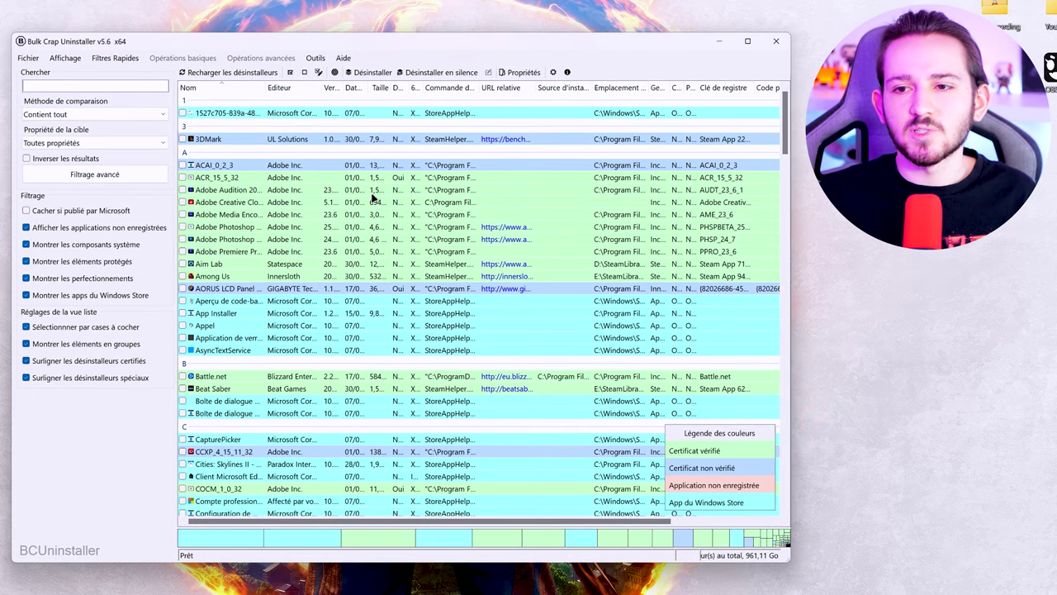
# Browse the full list of installed applications from beginning to end
pyautogui.scroll(-10, 382, 268)
pyautogui.scroll(-15, 398, 303)
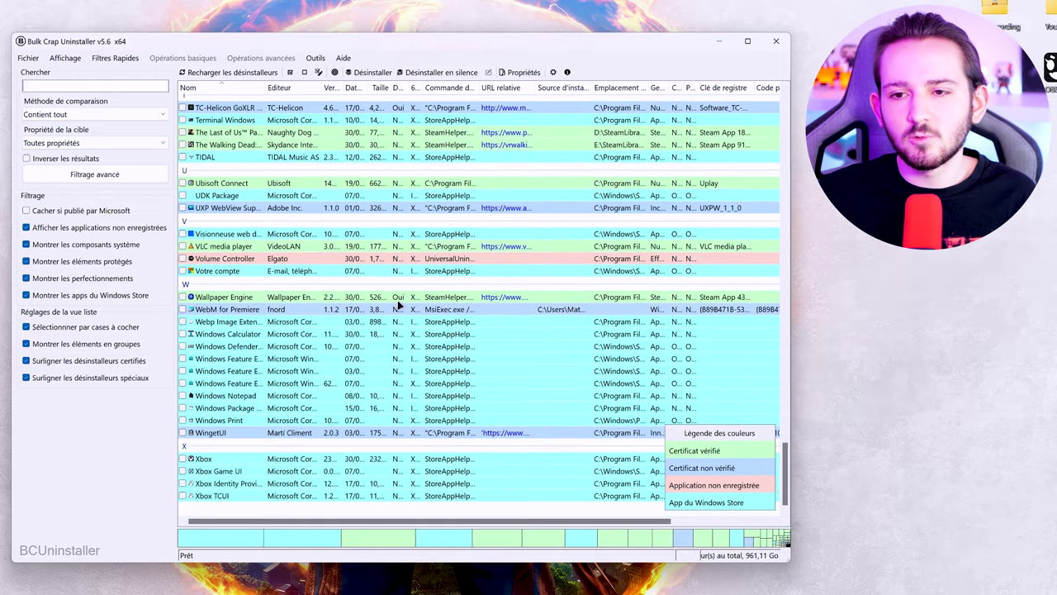
pyautogui.scroll(20, 398, 303)
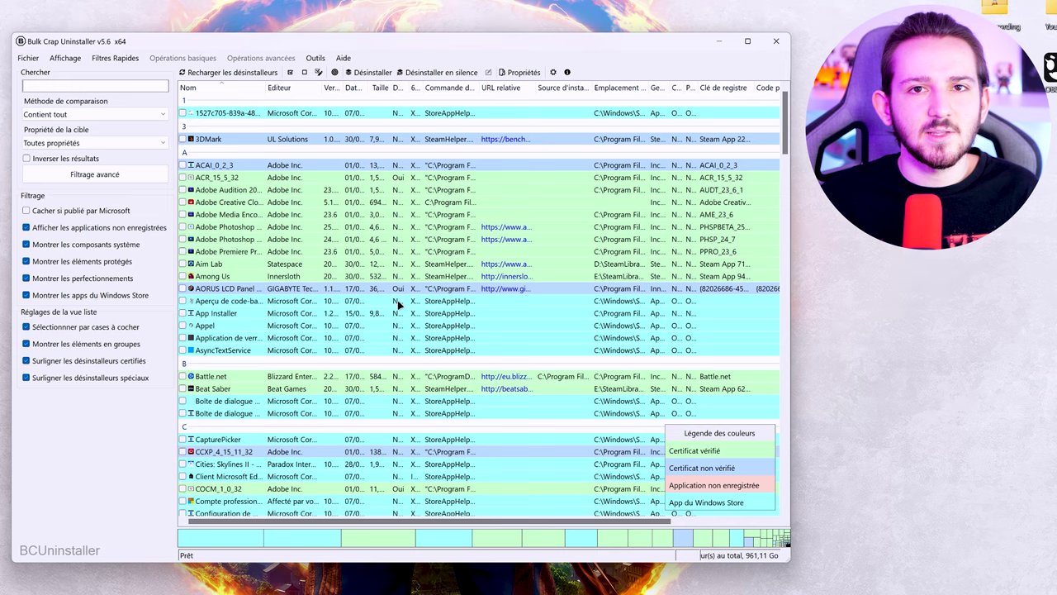
pyautogui.scroll(-3, 397, 300)
pyautogui.scroll(3, 432, 267)
# Examine the green entries with a verified certificate, such as Adobe Creative Cloud and Among Us, throughout the list
pyautogui.click(432, 201)
pyautogui.click(432, 239)
pyautogui.click(432, 276)
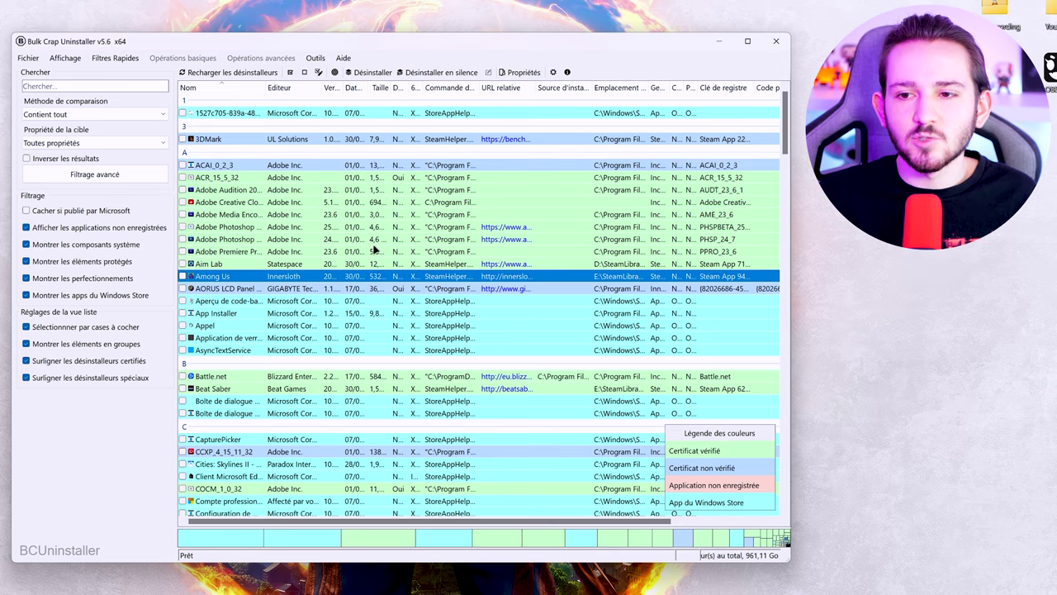
pyautogui.click(431, 202)
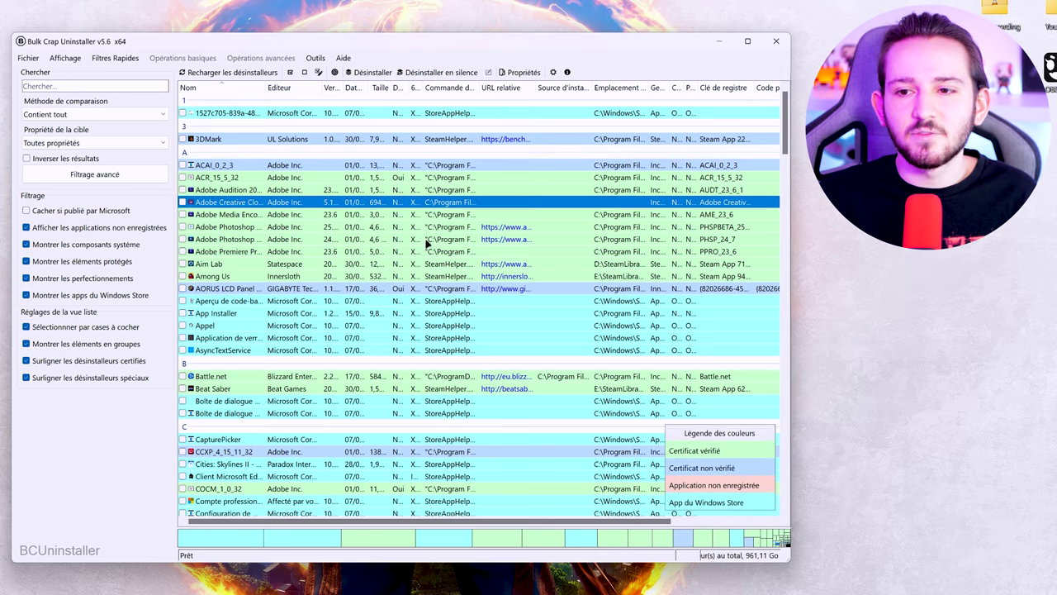
pyautogui.click(421, 226)
pyautogui.click(402, 202)
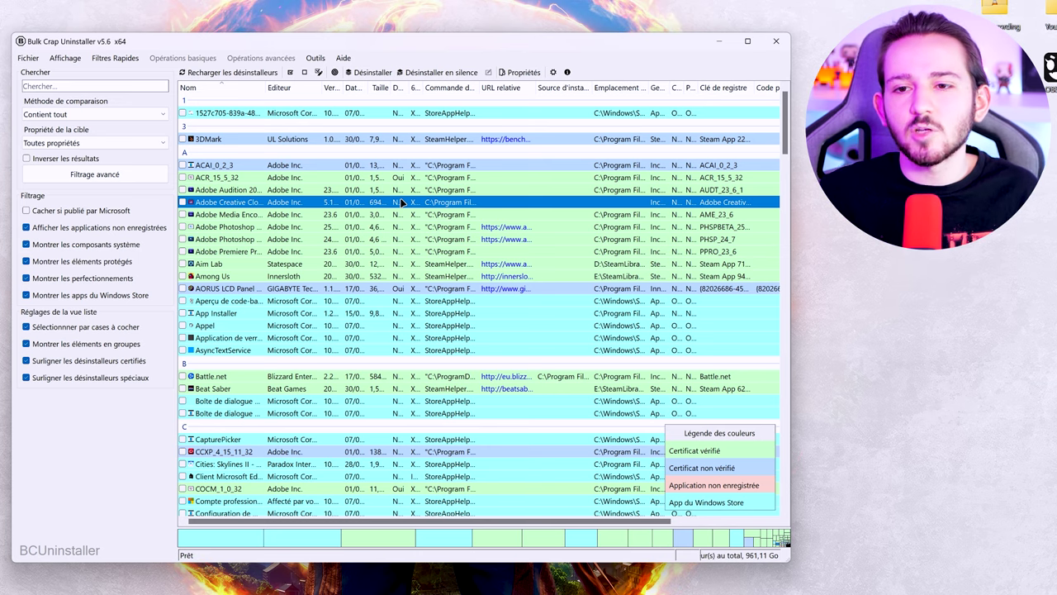
pyautogui.scroll(-9, 386, 263)
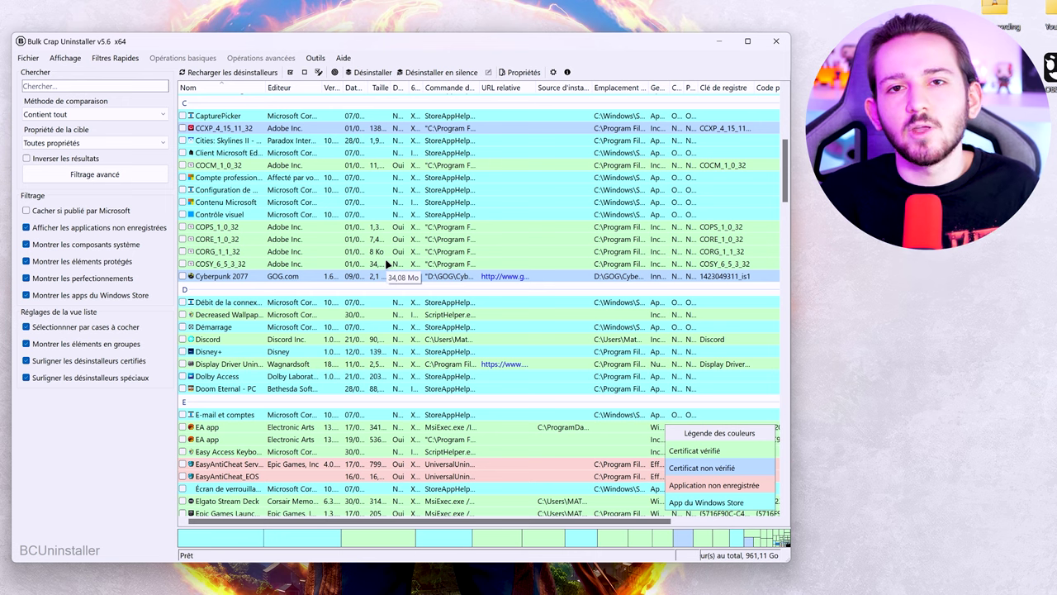
pyautogui.scroll(-15, 422, 328)
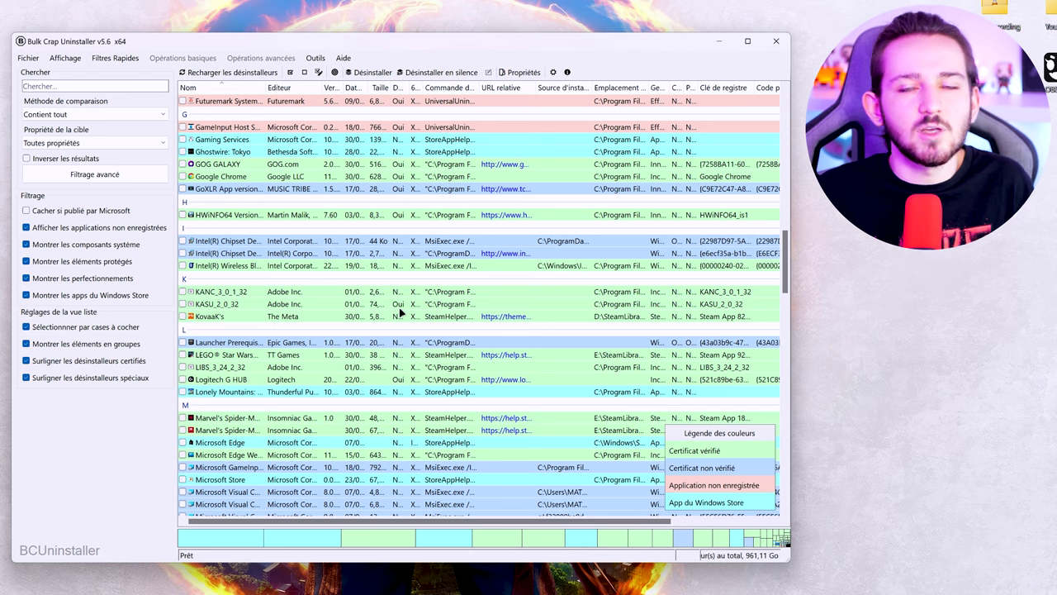
pyautogui.scroll(15, 399, 312)
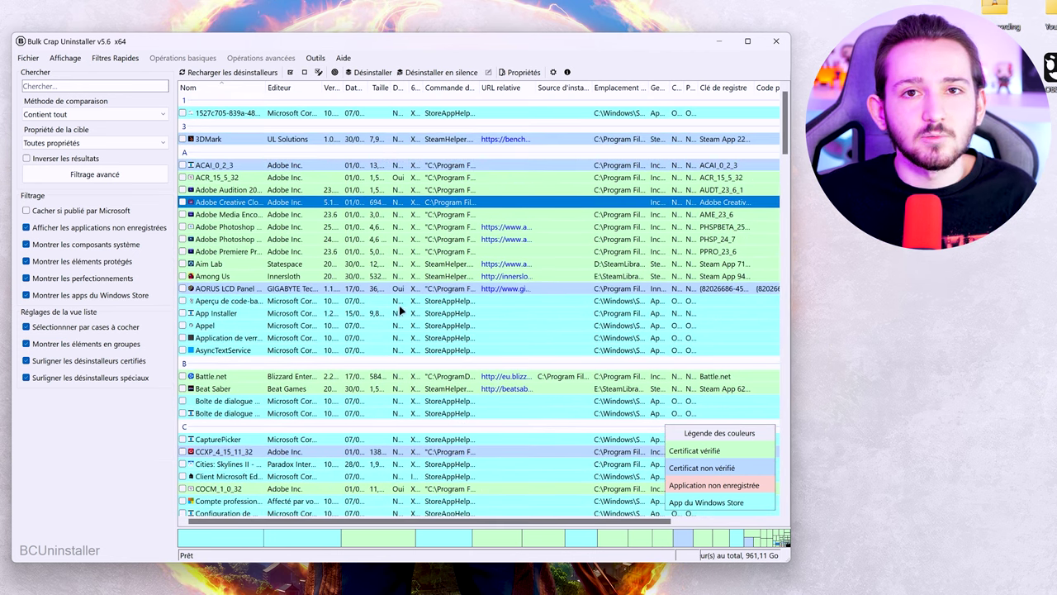
# Examine the blue entries with an unverified certificate, comparing ACAI_0_2_3 and AORUS LCD Panel
pyautogui.click(394, 290)
pyautogui.click(360, 166)
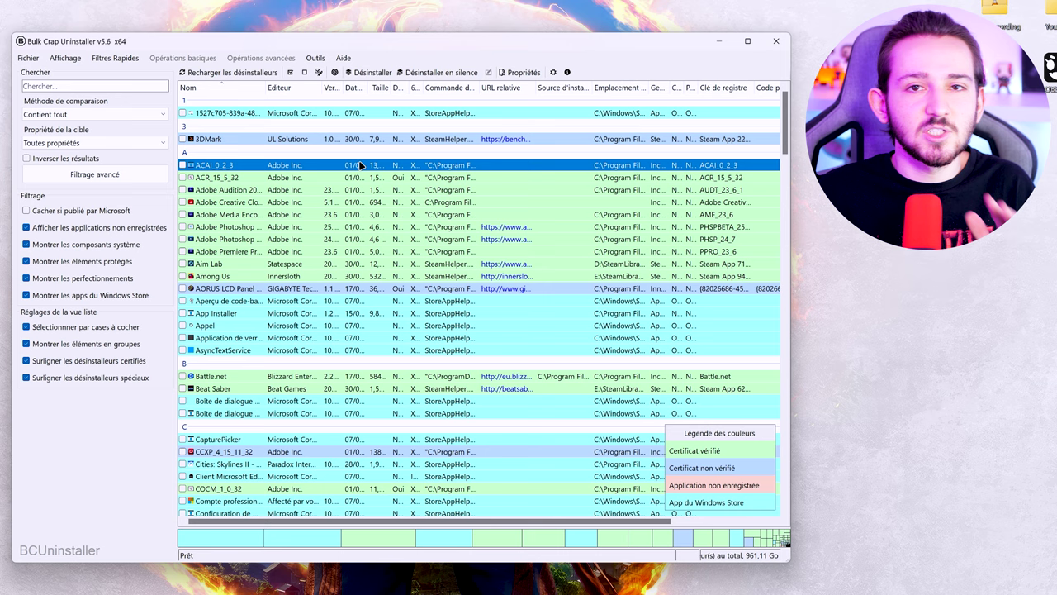
pyautogui.click(372, 289)
pyautogui.click(302, 167)
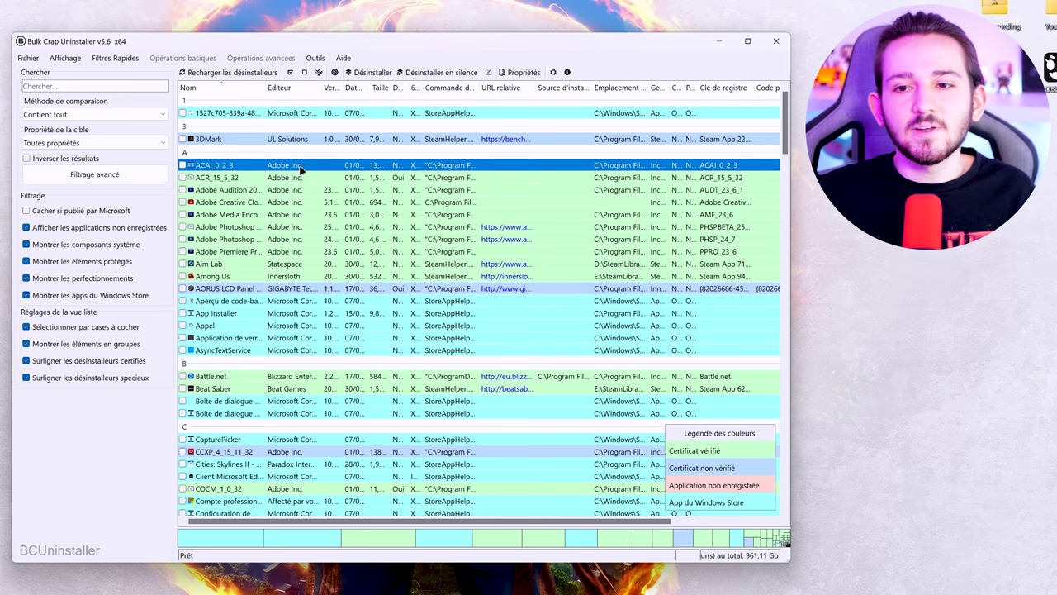
pyautogui.click(346, 291)
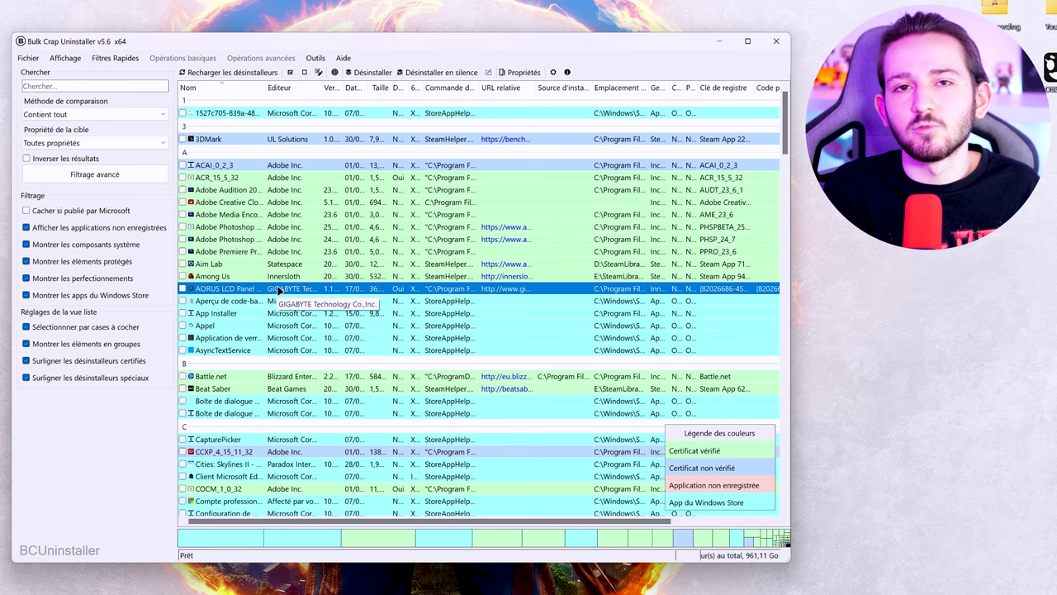
# Look through the list for the red unregistered applications, including MSI Driver Utility and outdatedEADesktop
pyautogui.scroll(-20, 298, 297)
pyautogui.click(327, 307)
pyautogui.scroll(15, 323, 306)
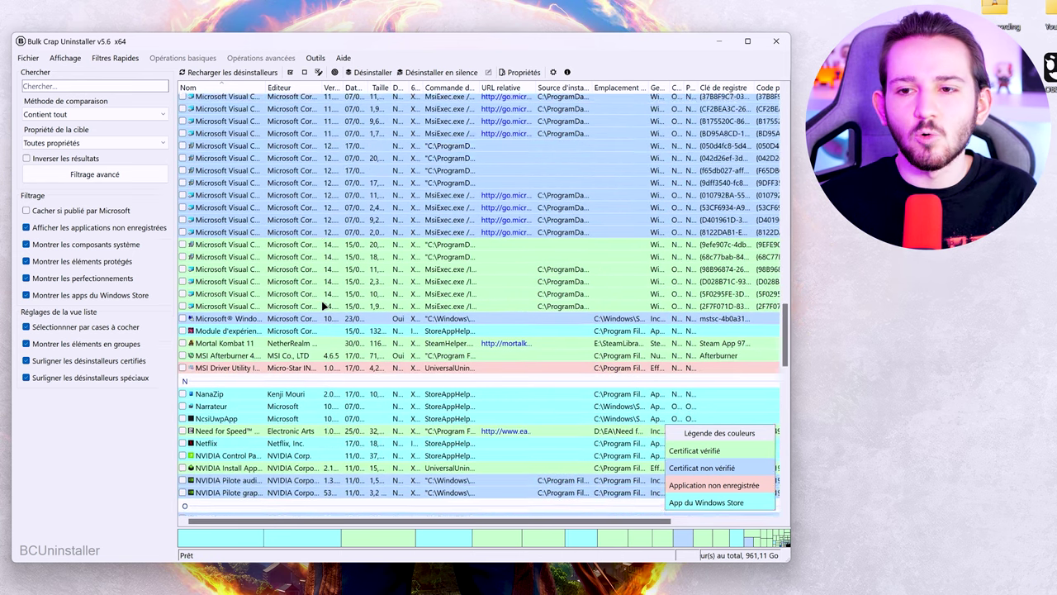
pyautogui.scroll(6, 323, 307)
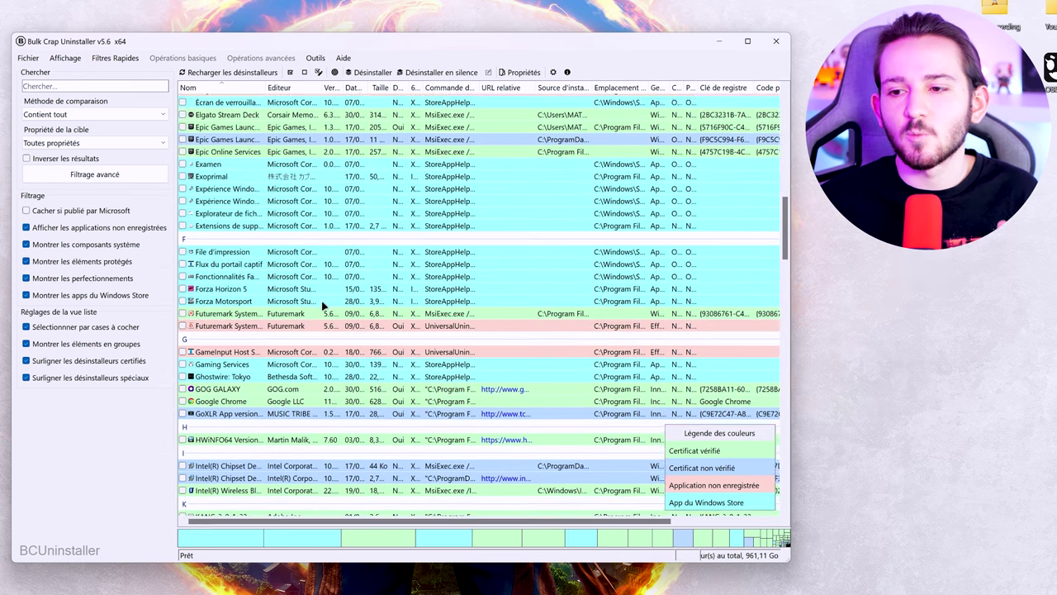
pyautogui.scroll(6, 323, 306)
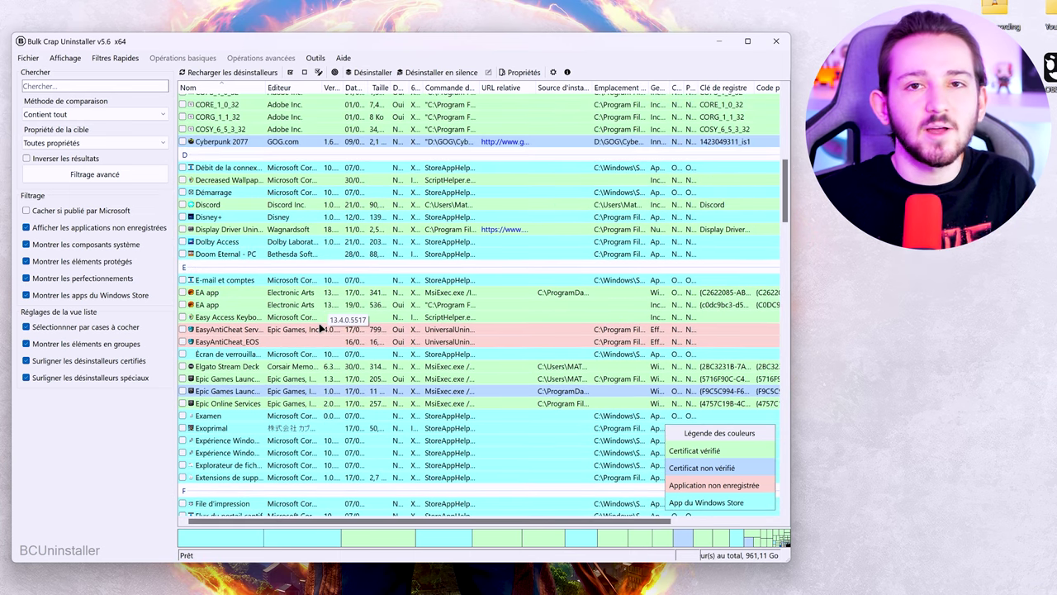
pyautogui.scroll(-10, 328, 305)
pyautogui.scroll(-10, 321, 328)
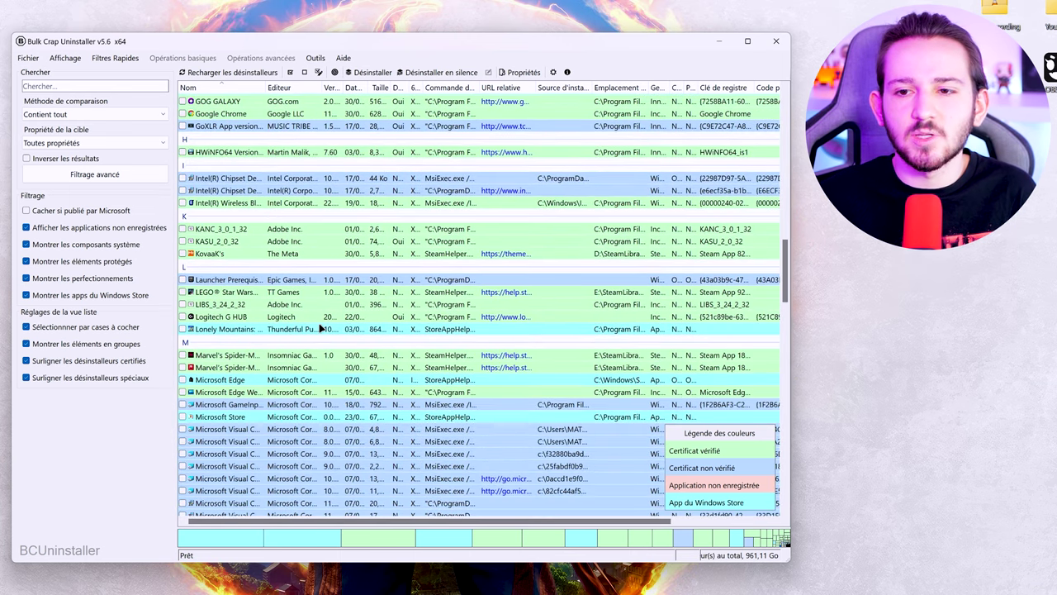
pyautogui.click(274, 296)
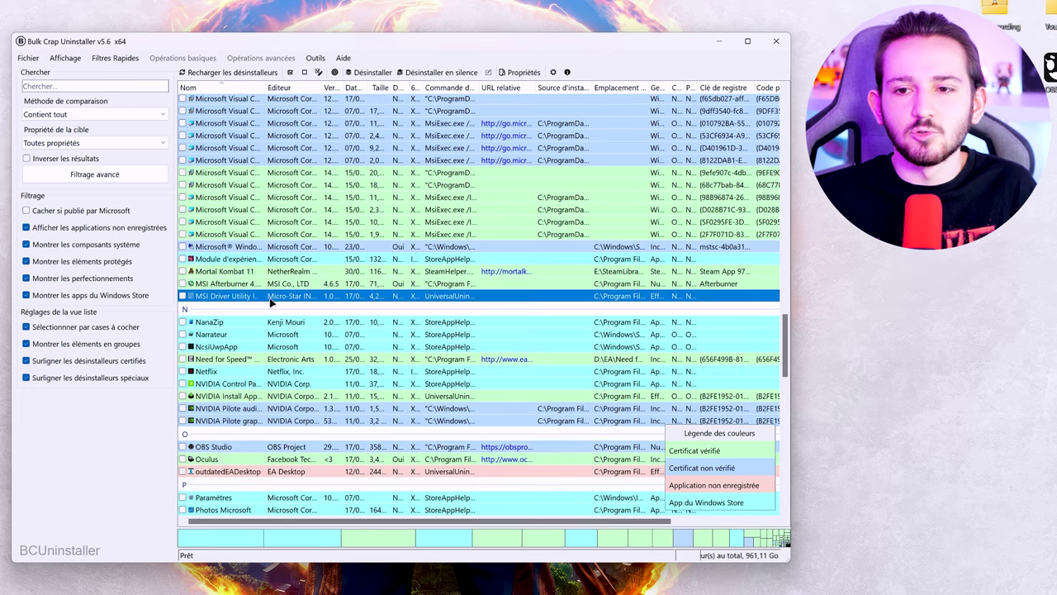
pyautogui.scroll(-2, 267, 334)
pyautogui.click(238, 401)
pyautogui.scroll(-3, 247, 400)
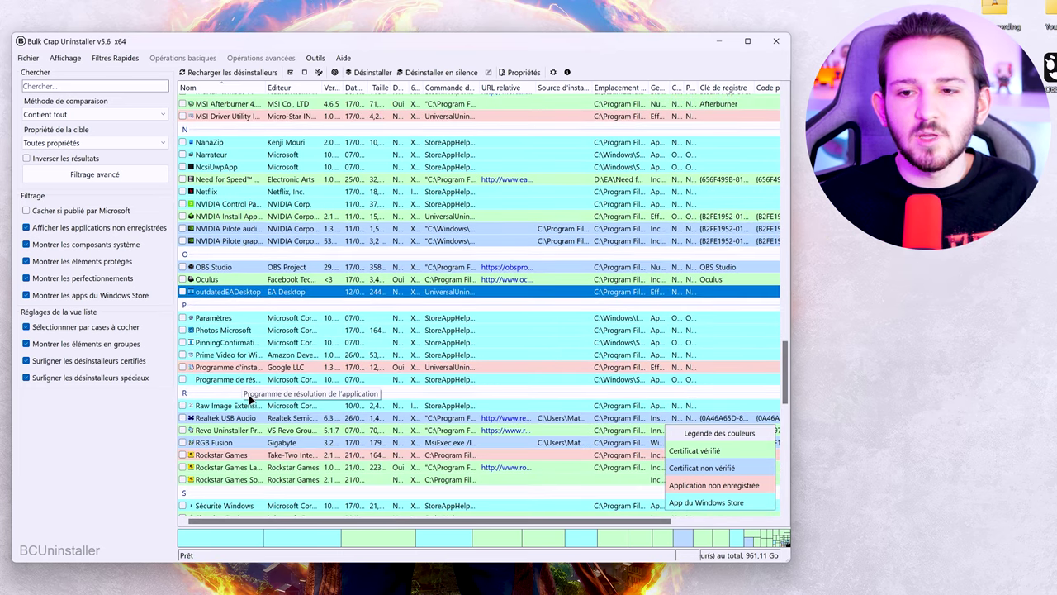
pyautogui.click(239, 377)
pyautogui.scroll(10, 251, 355)
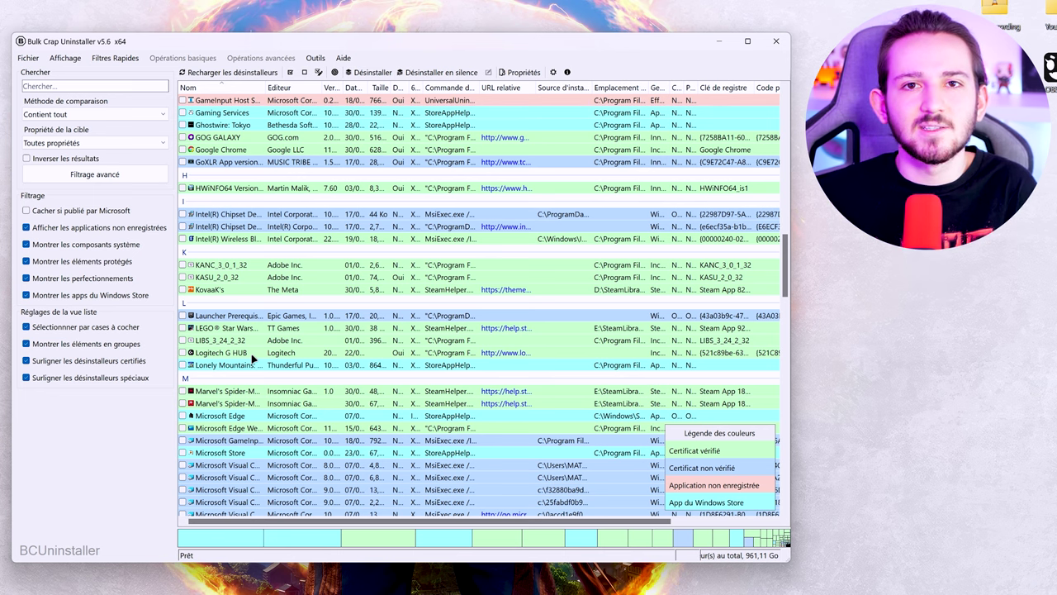
pyautogui.scroll(10, 246, 343)
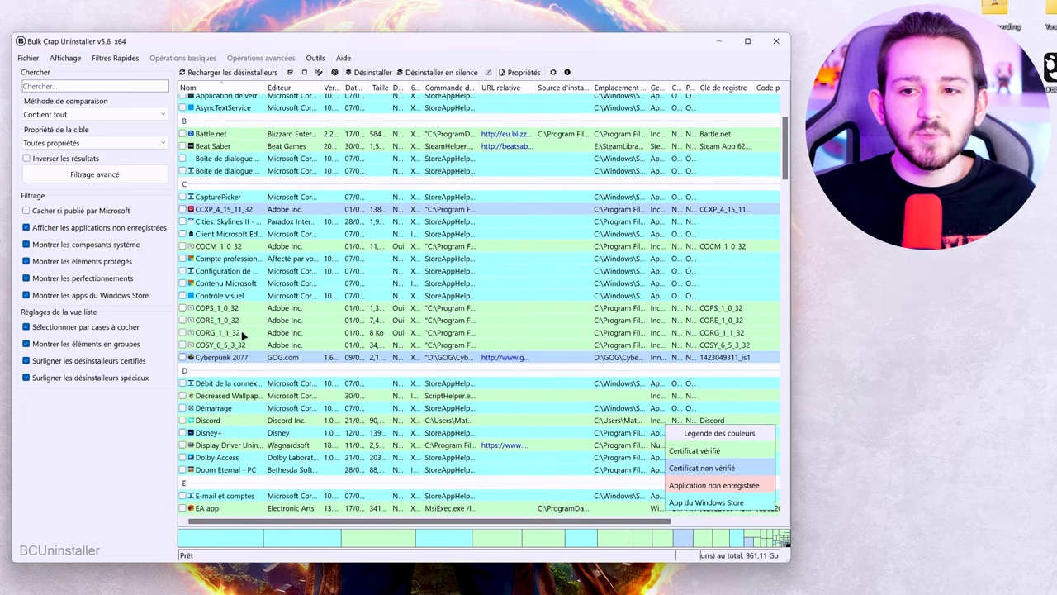
pyautogui.click(238, 321)
pyautogui.scroll(12, 244, 314)
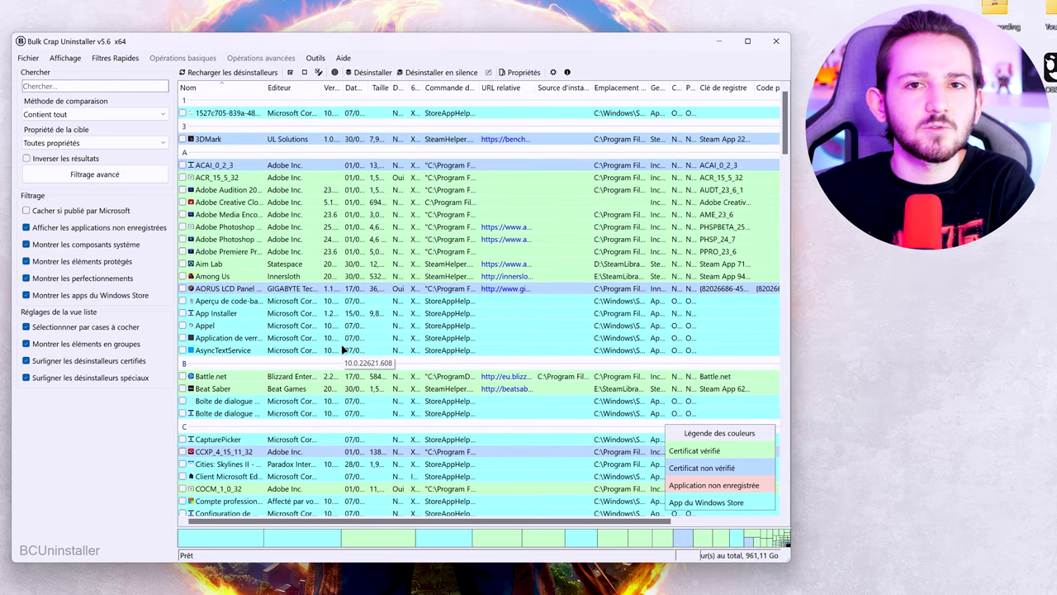
# Open the application settings and enable the display of updates and Windows features in the general filtering options
pyautogui.click(316, 58)
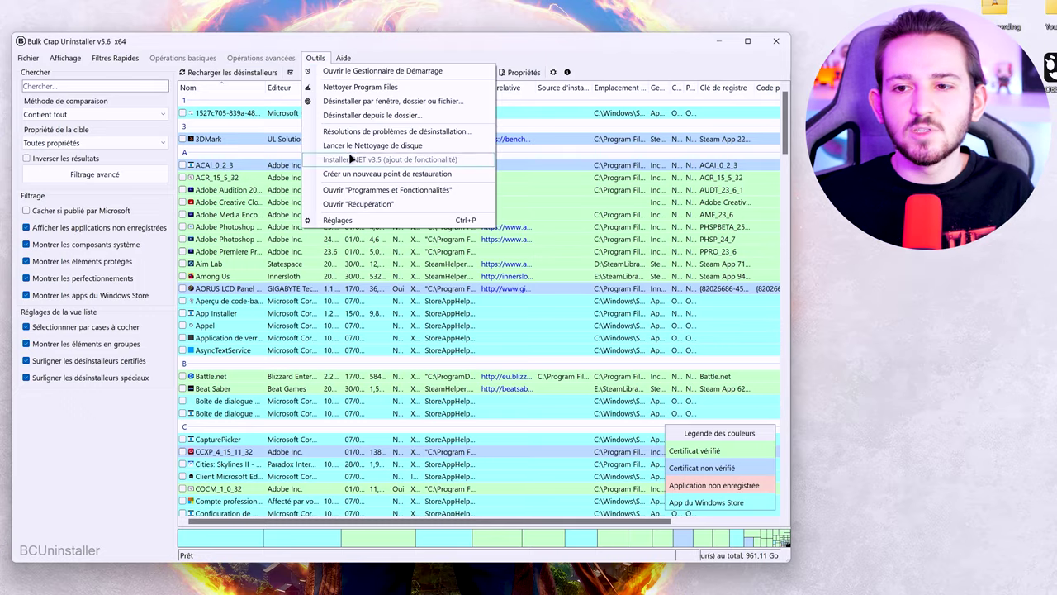
pyautogui.click(360, 219)
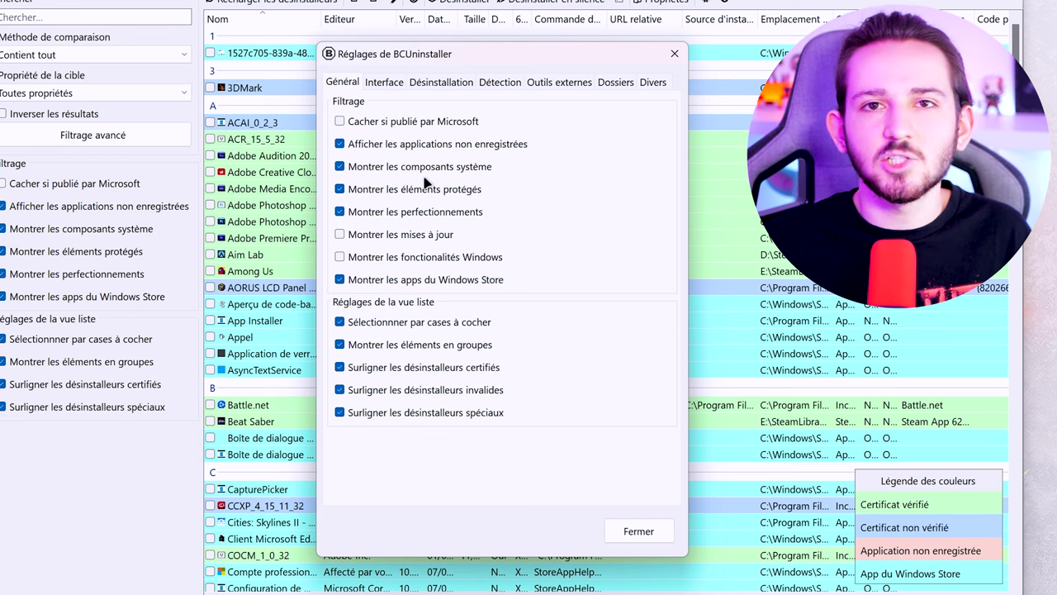
pyautogui.click(417, 234)
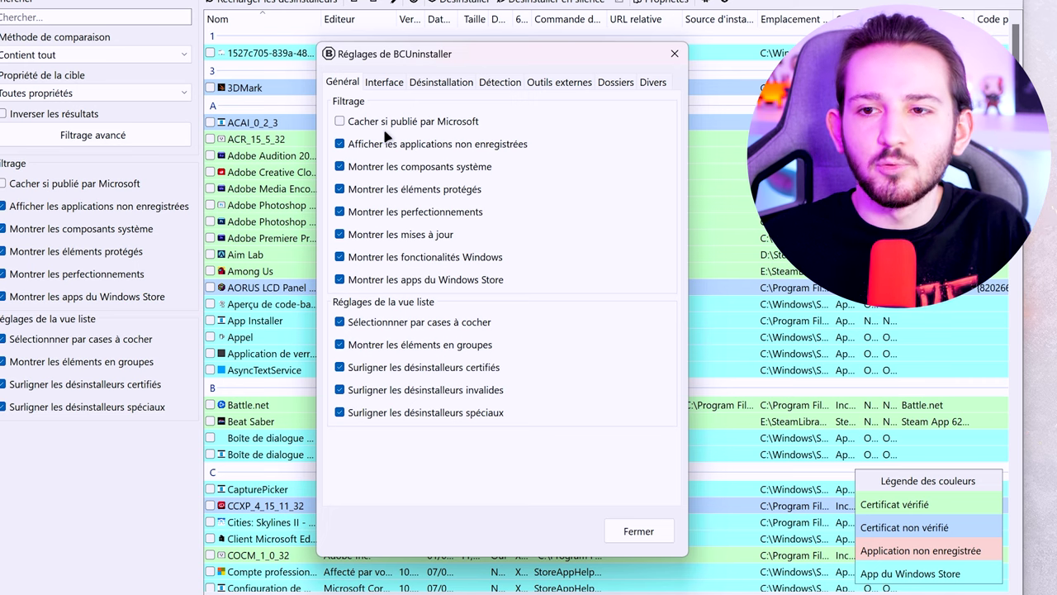
# Set the application language to français (France) in the interface settings
pyautogui.click(384, 85)
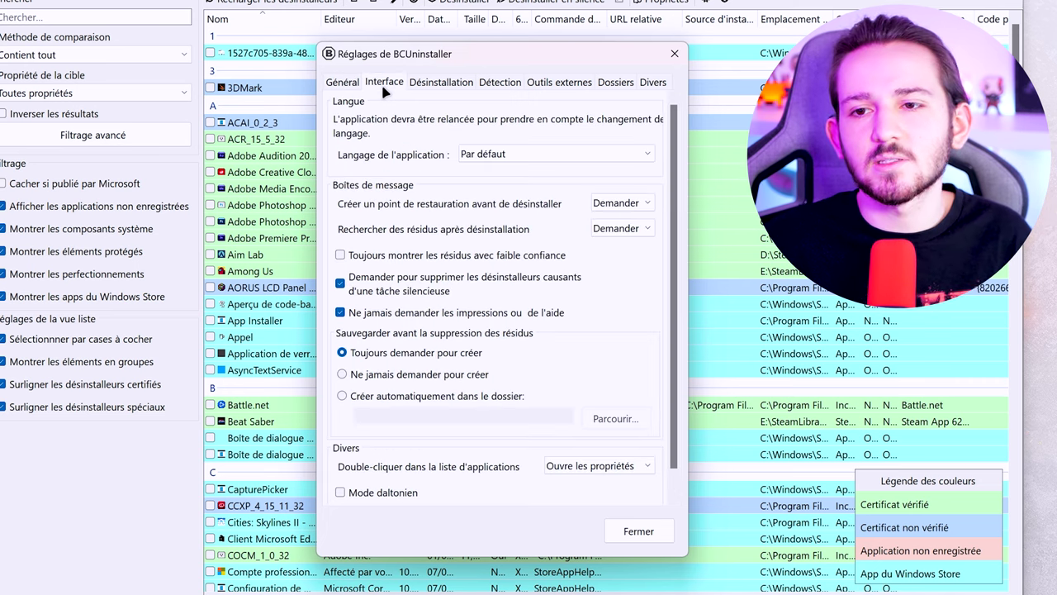
pyautogui.click(489, 154)
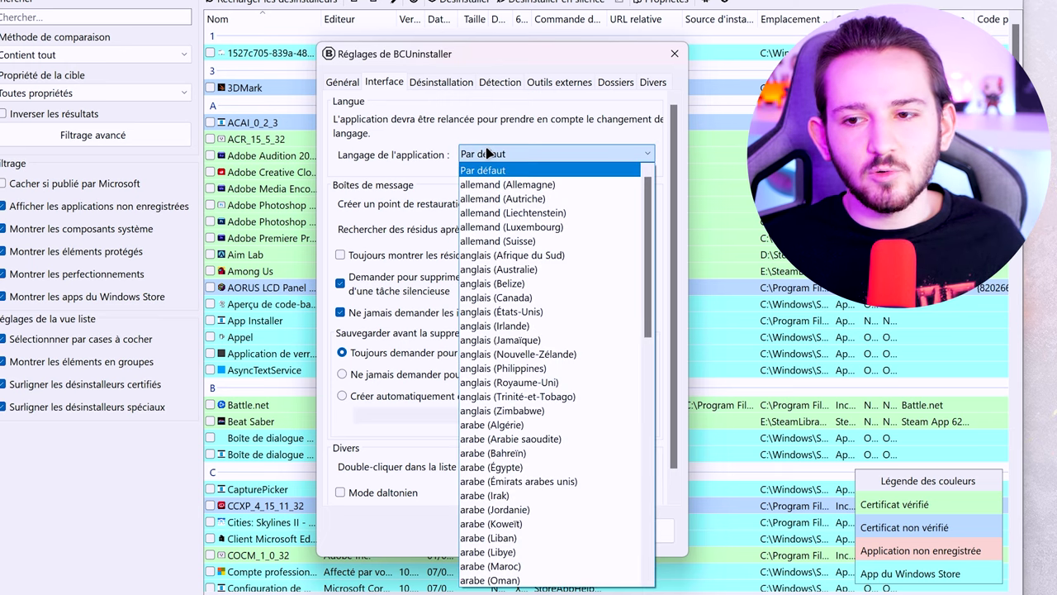
pyautogui.press('f')
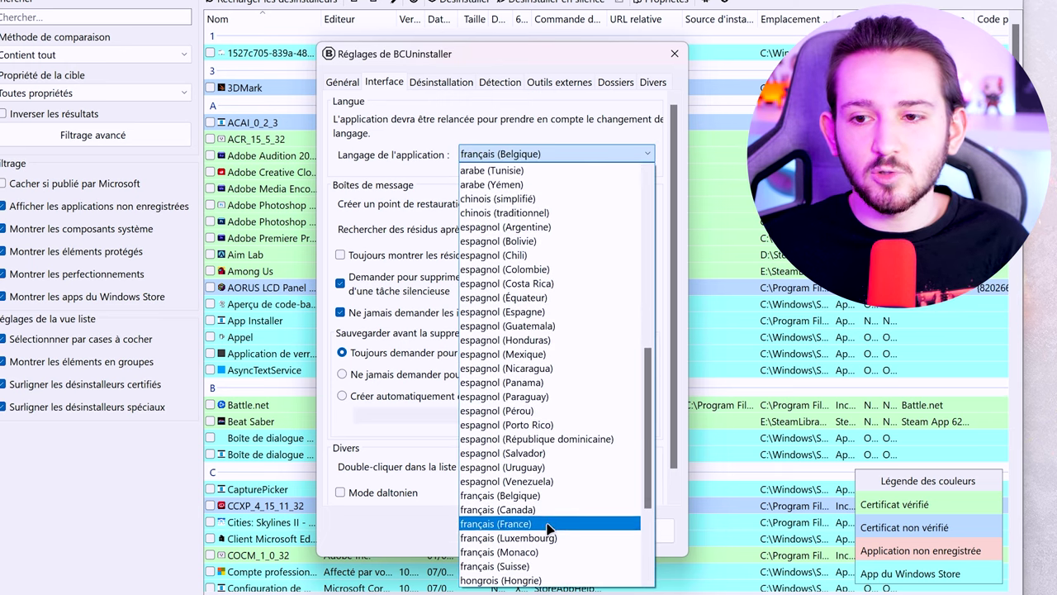
pyautogui.click(537, 567)
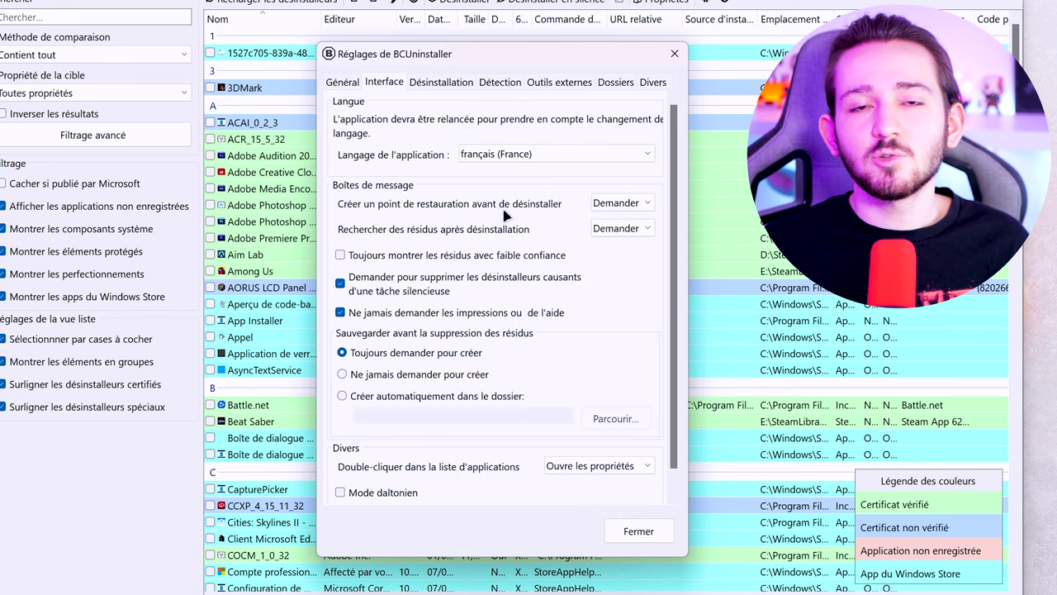
# Set restore point creation before uninstalling to Non and post-uninstall residue search to Oui, and always show low-confidence residues
pyautogui.click(621, 203)
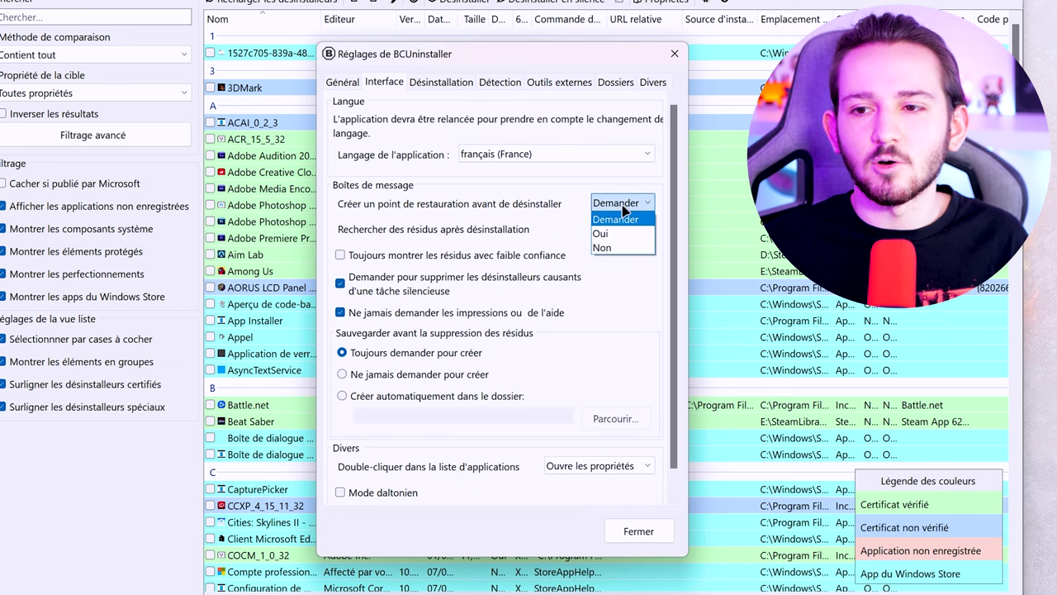
pyautogui.click(638, 250)
pyautogui.click(618, 231)
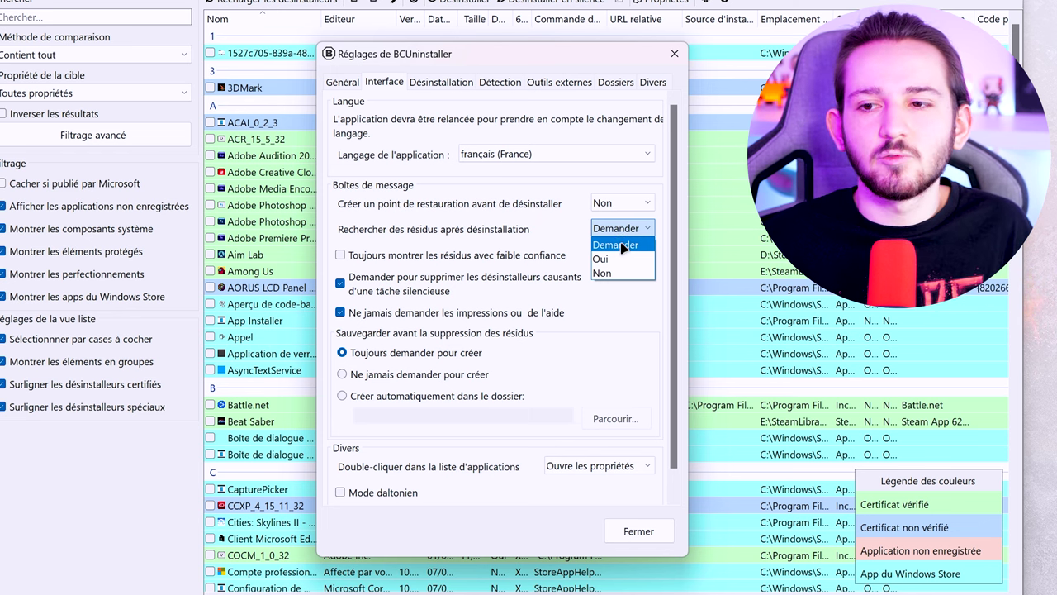
pyautogui.click(627, 259)
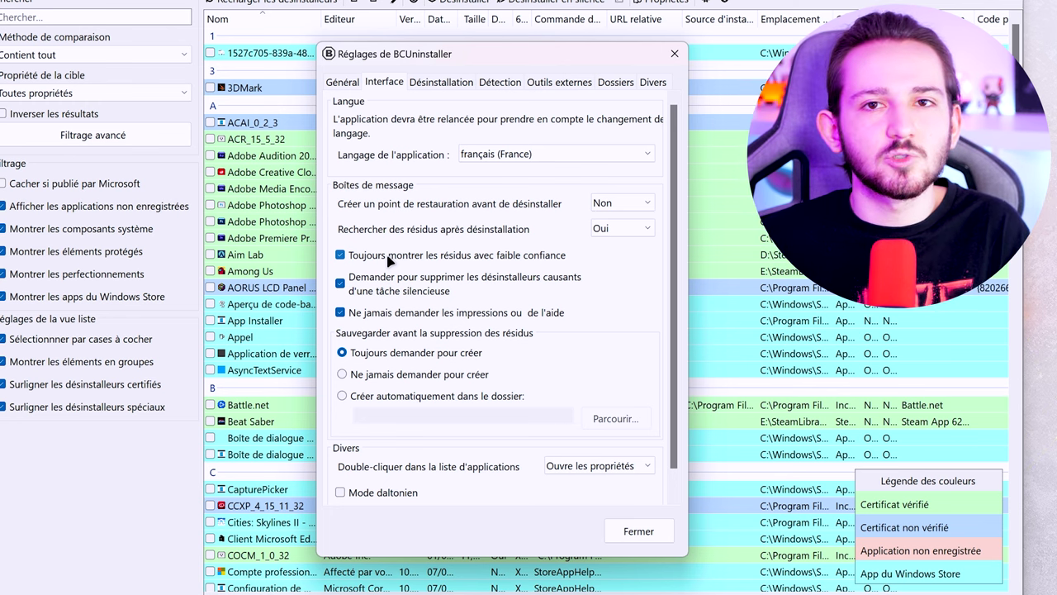
# Set the backup before residue removal to "Ne jamais demander pour créer"
pyautogui.scroll(-1, 400, 318)
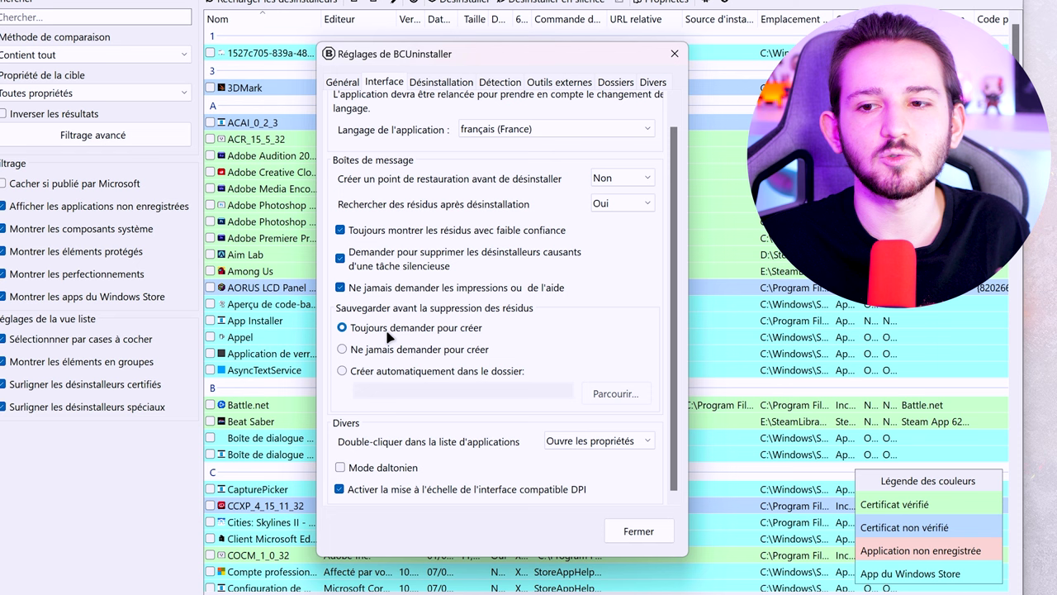
pyautogui.click(401, 375)
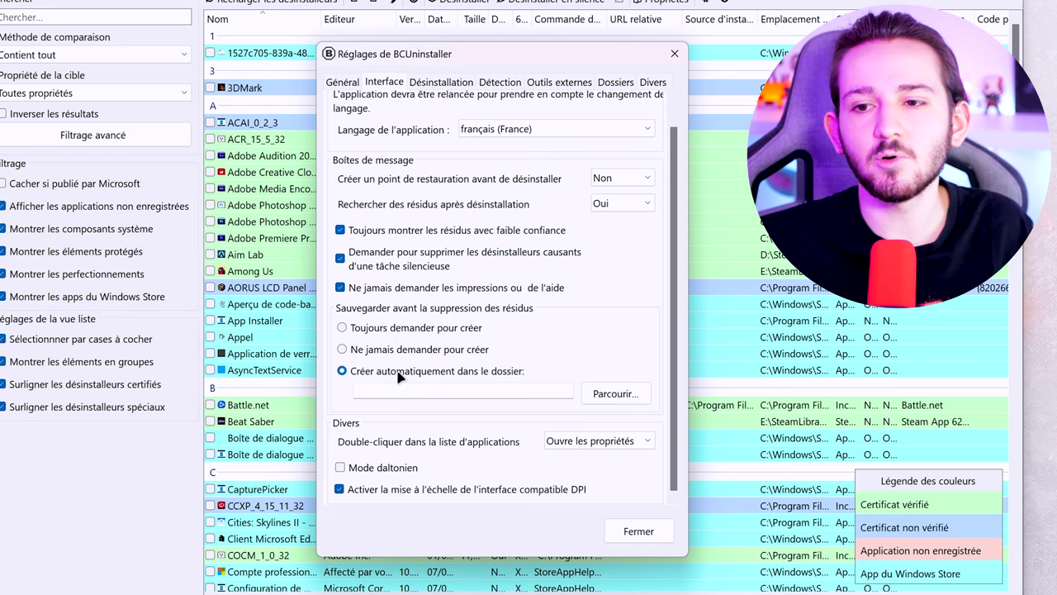
pyautogui.click(420, 351)
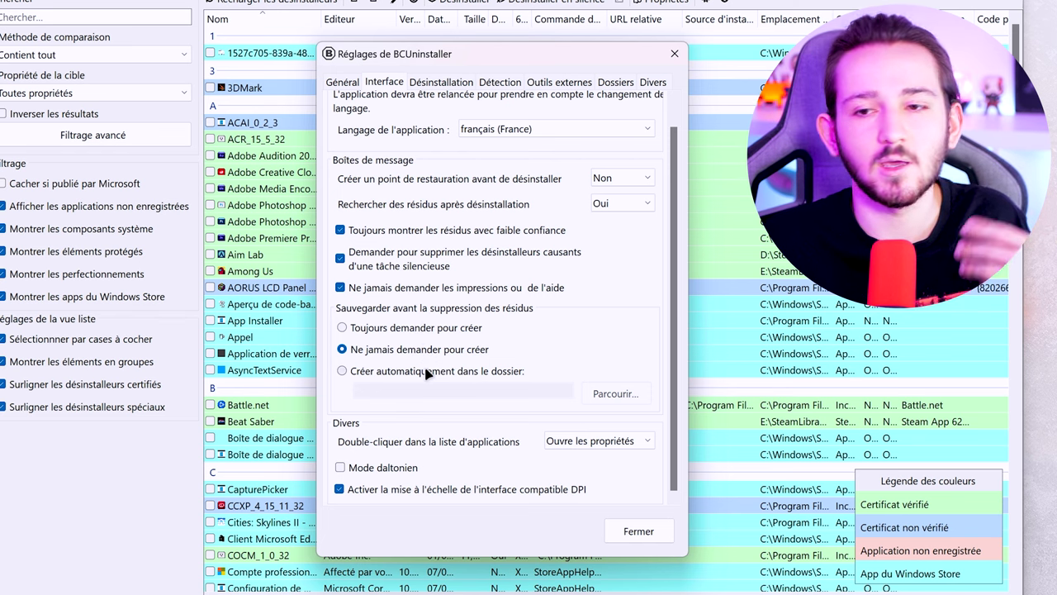
# Disable the creation of a restore point before uninstallation in the uninstallation settings
pyautogui.click(433, 86)
pyautogui.moveTo(448, 148)
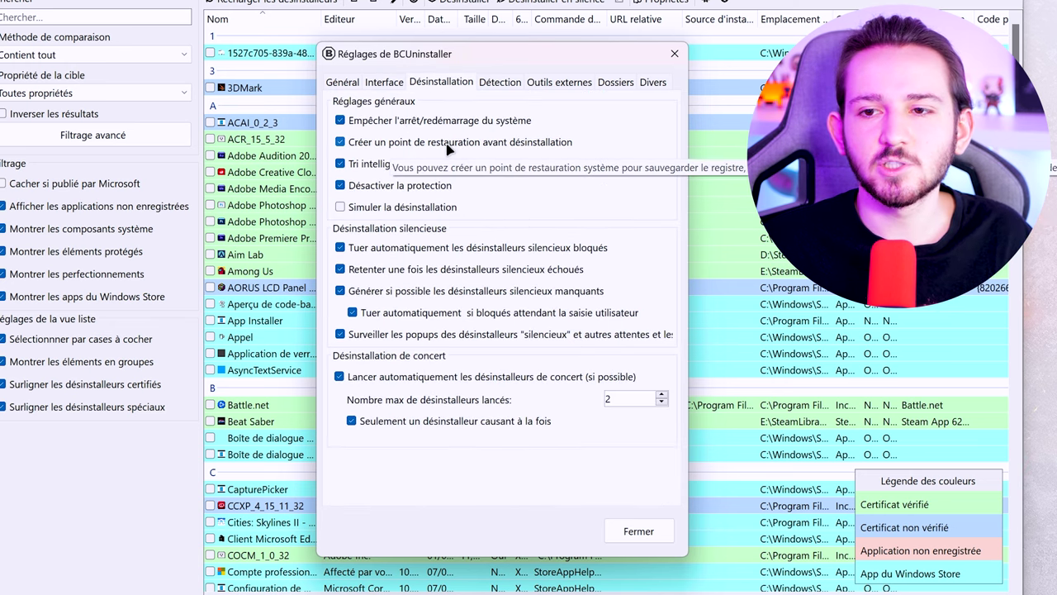
pyautogui.click(448, 149)
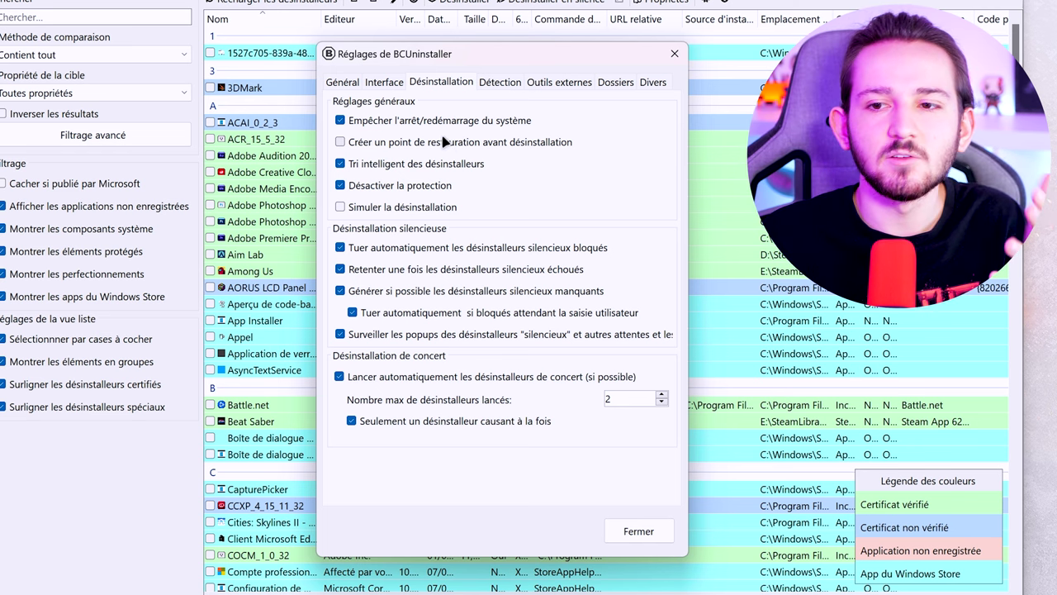
pyautogui.click(445, 140)
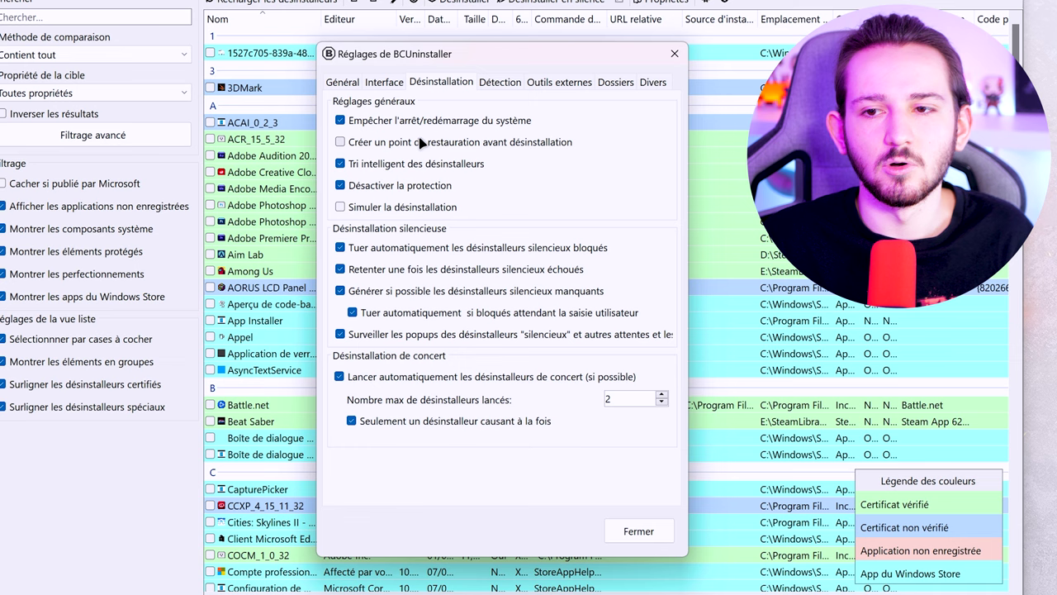
# Enable detection of Windows features and Windows Update, and include removable drives in the installation folder scan
pyautogui.click(500, 83)
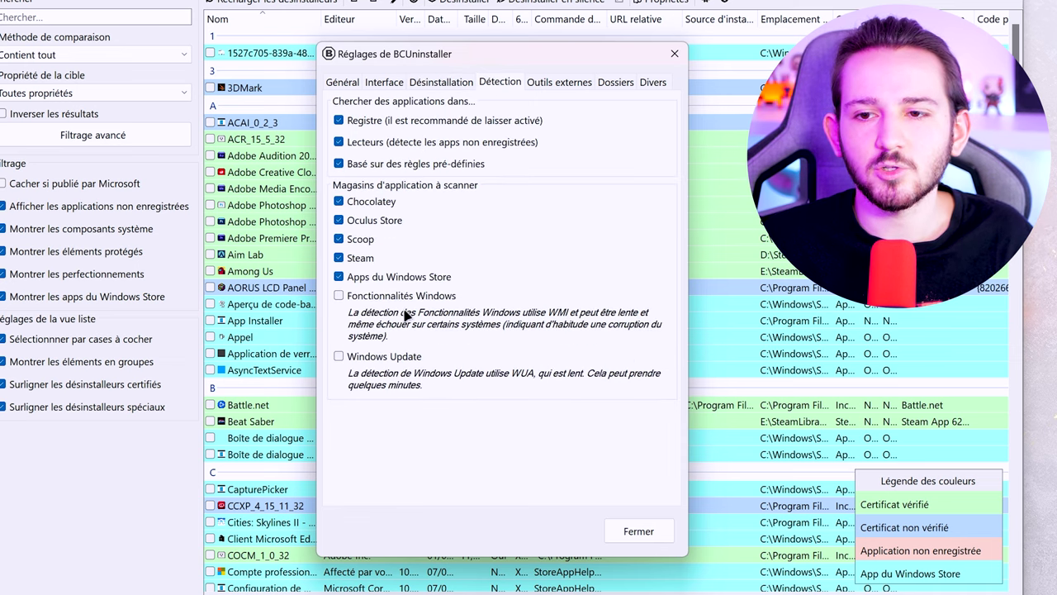
pyautogui.click(382, 298)
pyautogui.click(376, 358)
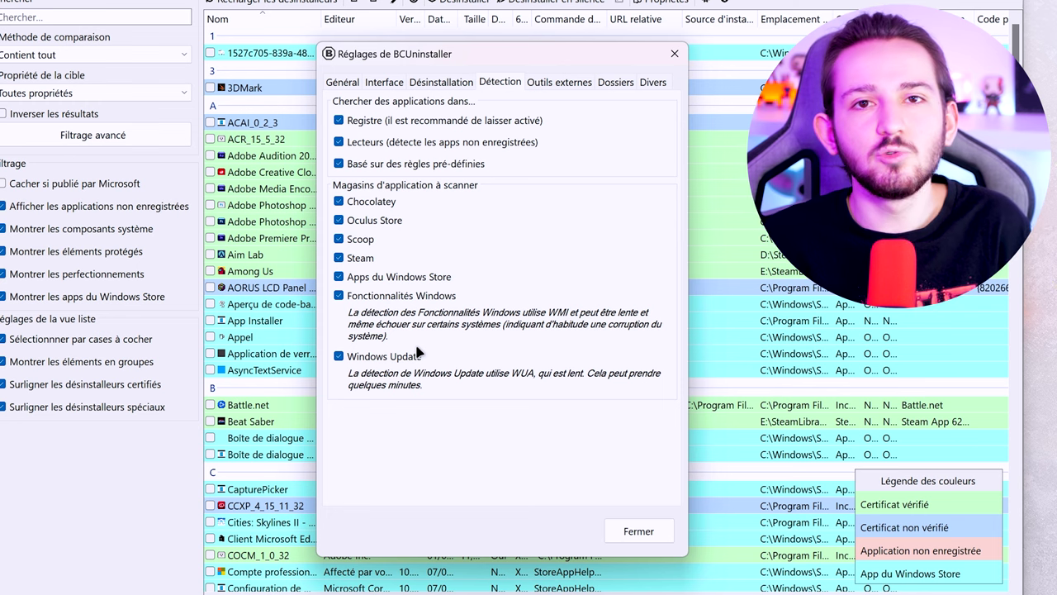
pyautogui.click(606, 88)
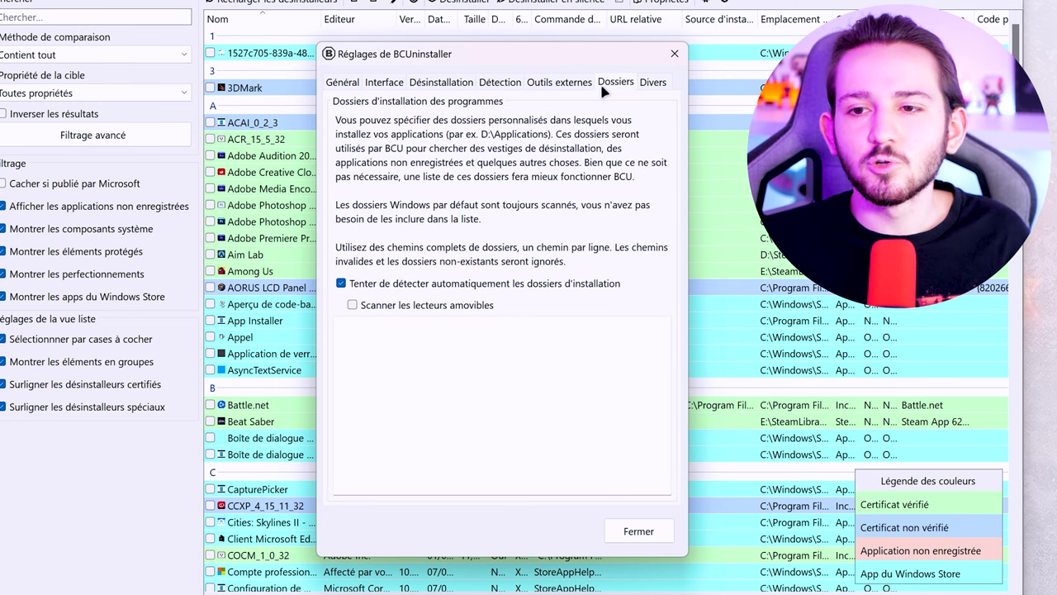
pyautogui.click(419, 312)
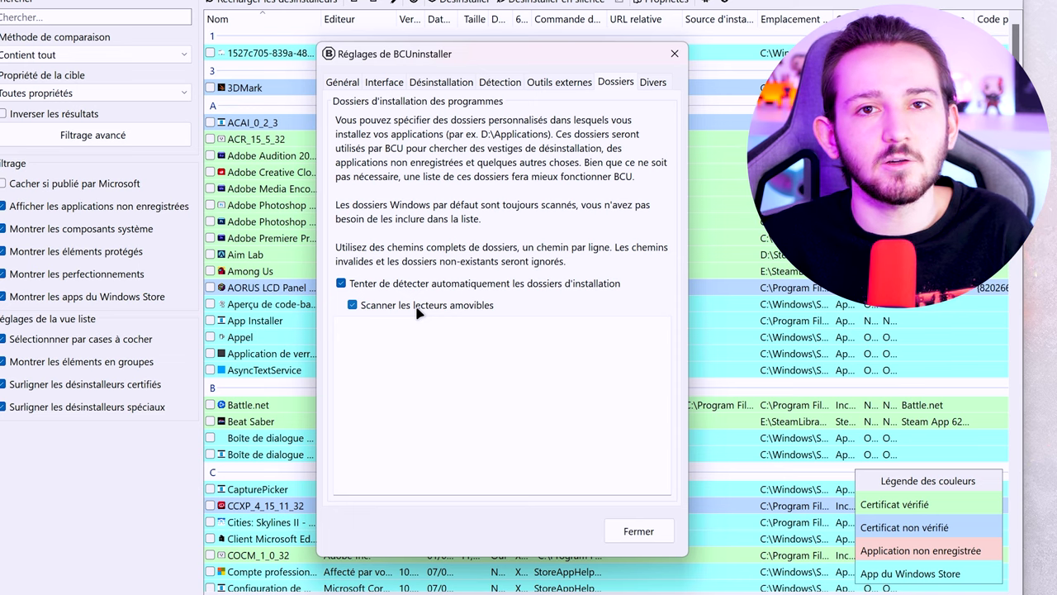
# Clear the caches with both caching options left enabled, and restart BCU to apply the new settings
pyautogui.click(651, 82)
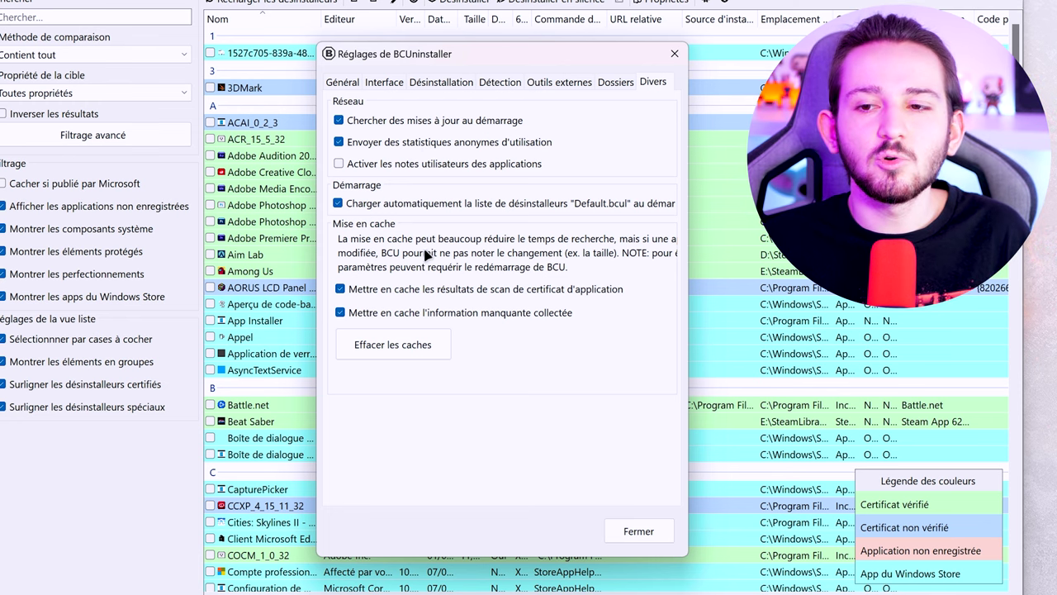
pyautogui.click(405, 291)
pyautogui.click(401, 314)
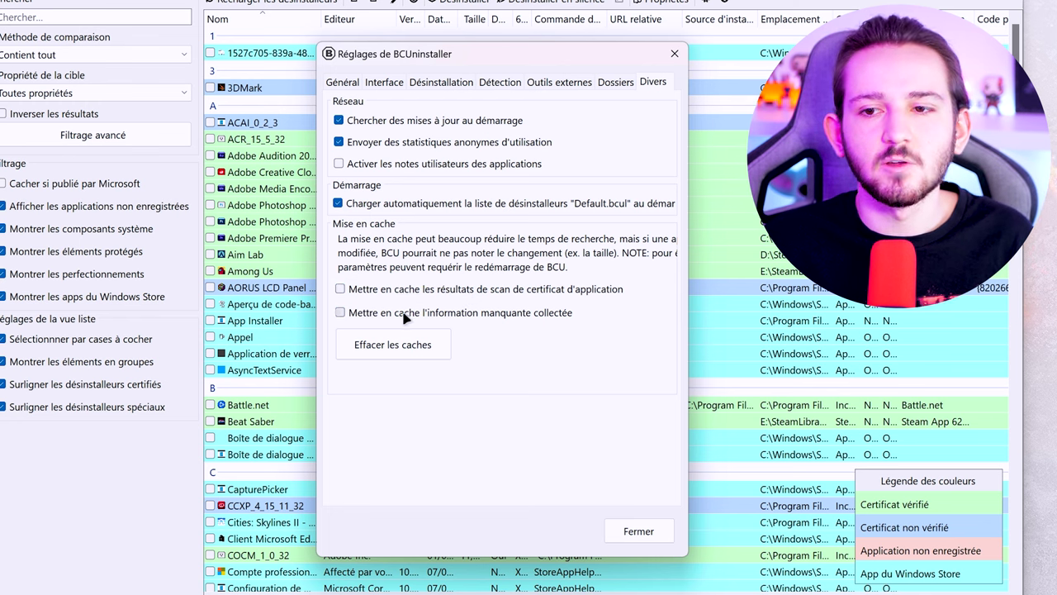
pyautogui.click(402, 314)
pyautogui.click(398, 297)
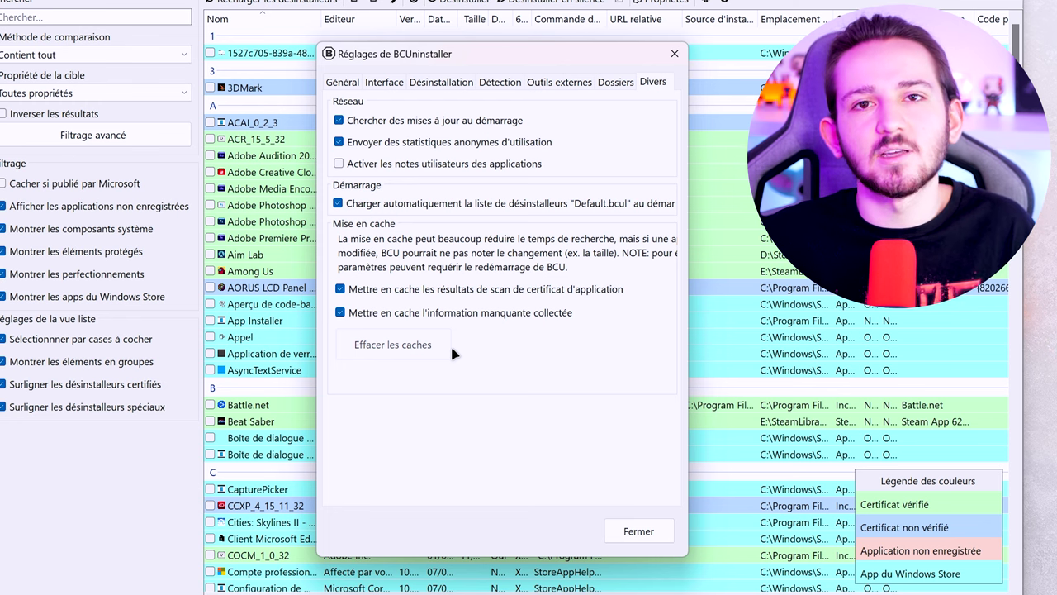
pyautogui.click(641, 532)
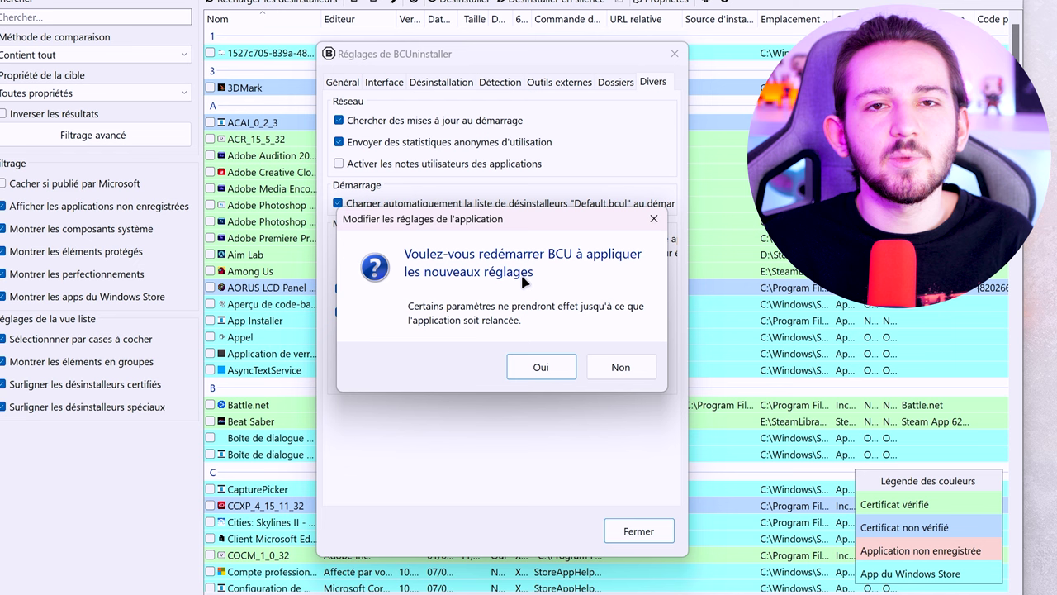
pyautogui.click(538, 367)
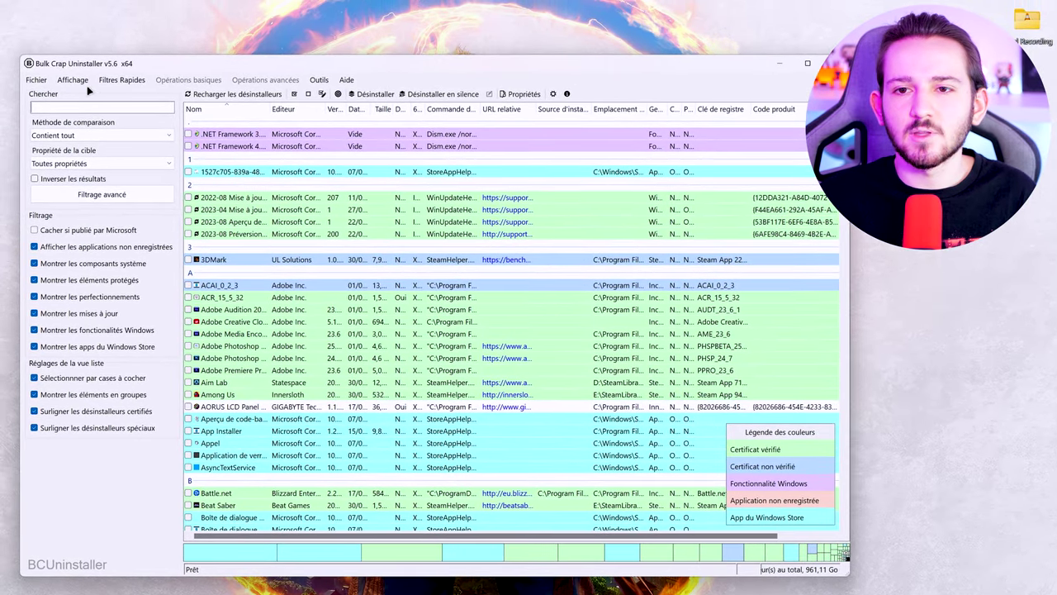
# Switch the interface to the system theme
pyautogui.click(74, 81)
pyautogui.click(80, 82)
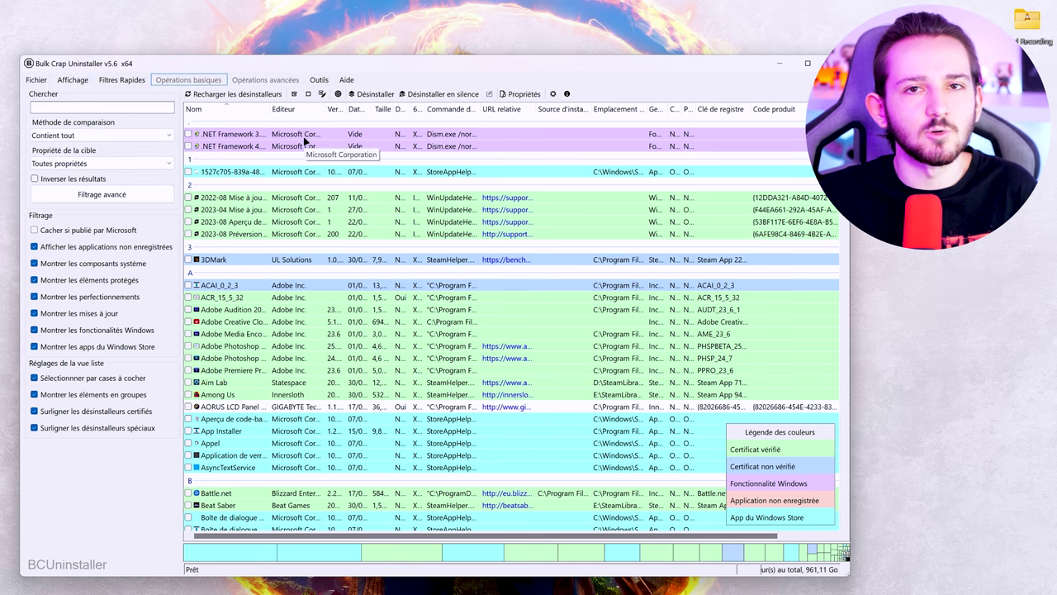
pyautogui.click(71, 80)
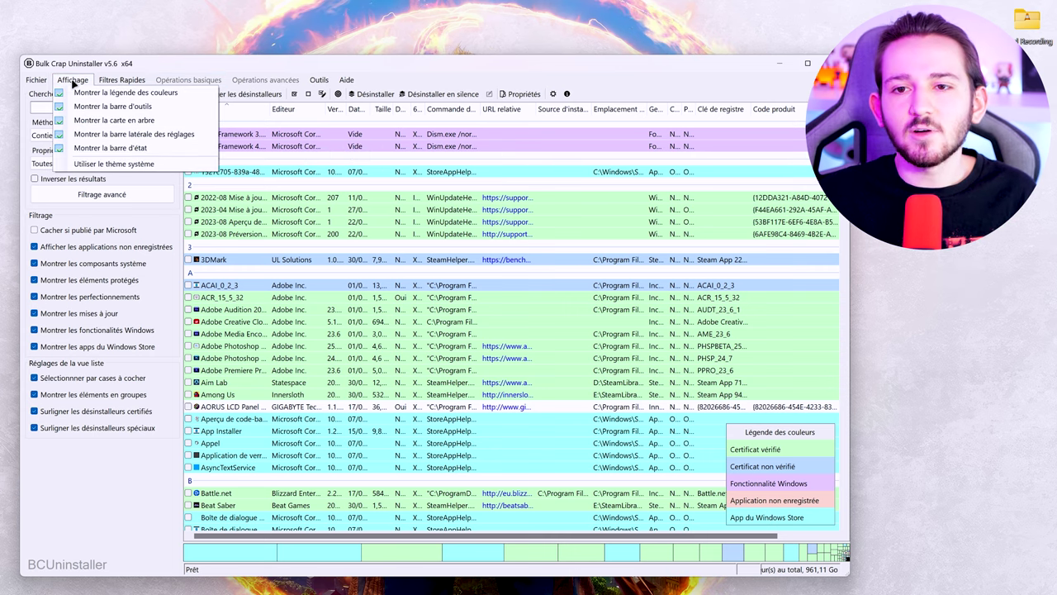
pyautogui.click(110, 167)
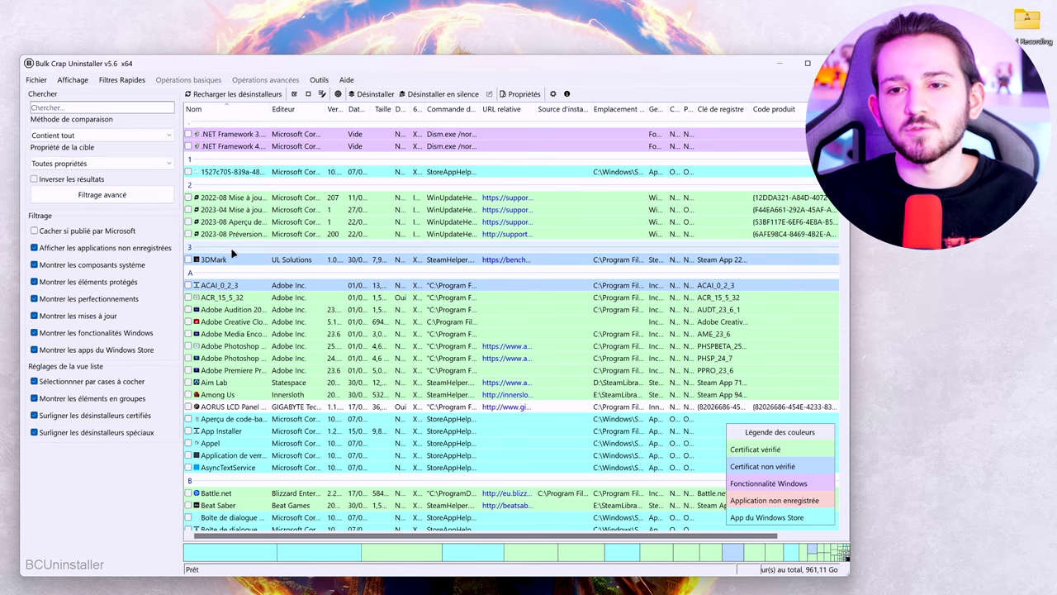
# Hide the colour legend shown over the application list
pyautogui.click(80, 79)
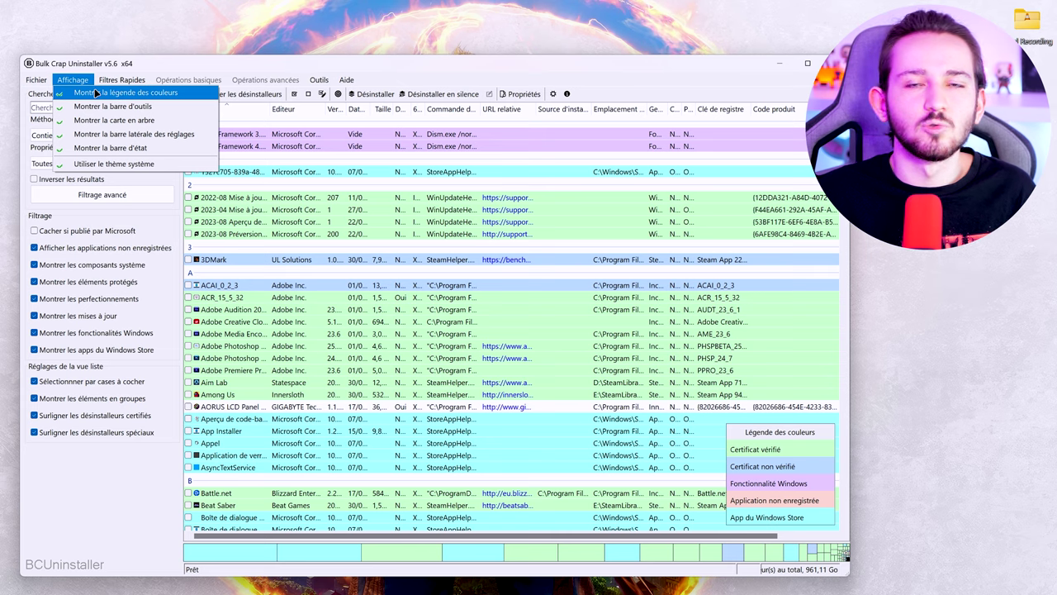
pyautogui.click(96, 93)
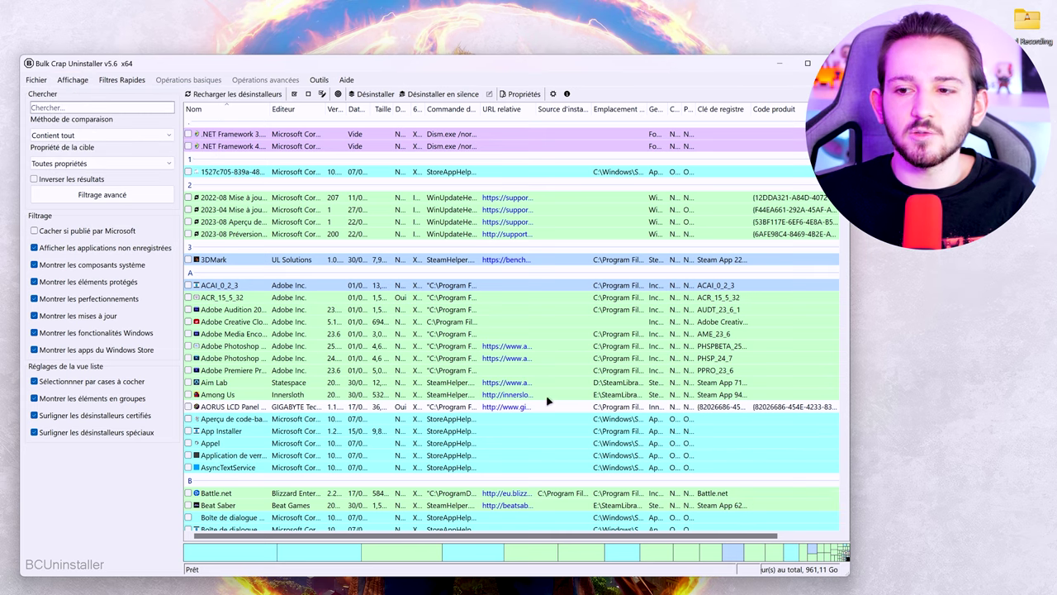
# Hide the toolbar and show it again
pyautogui.click(72, 79)
pyautogui.click(112, 107)
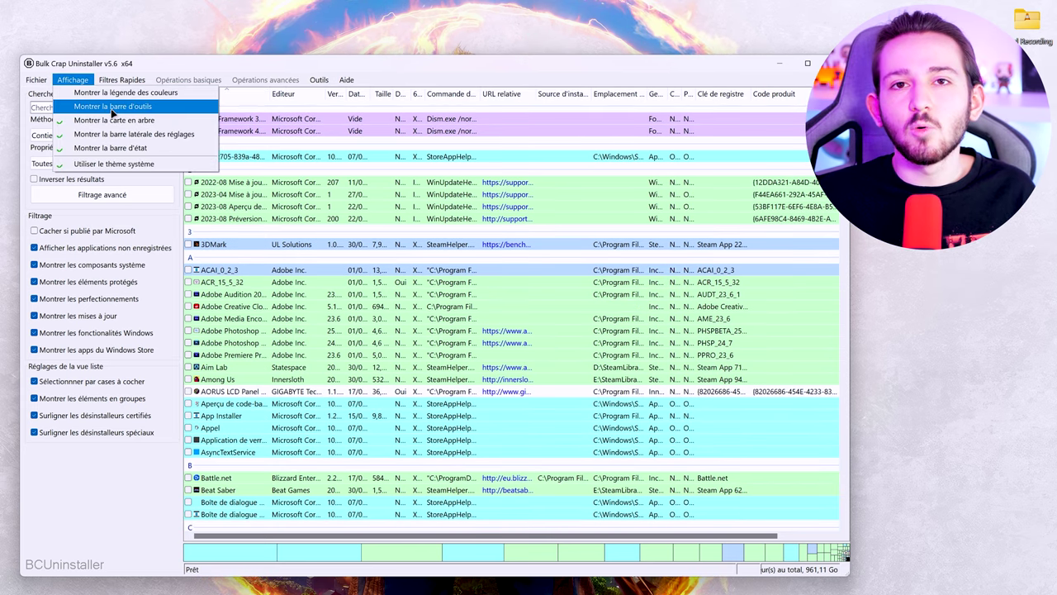
pyautogui.click(113, 107)
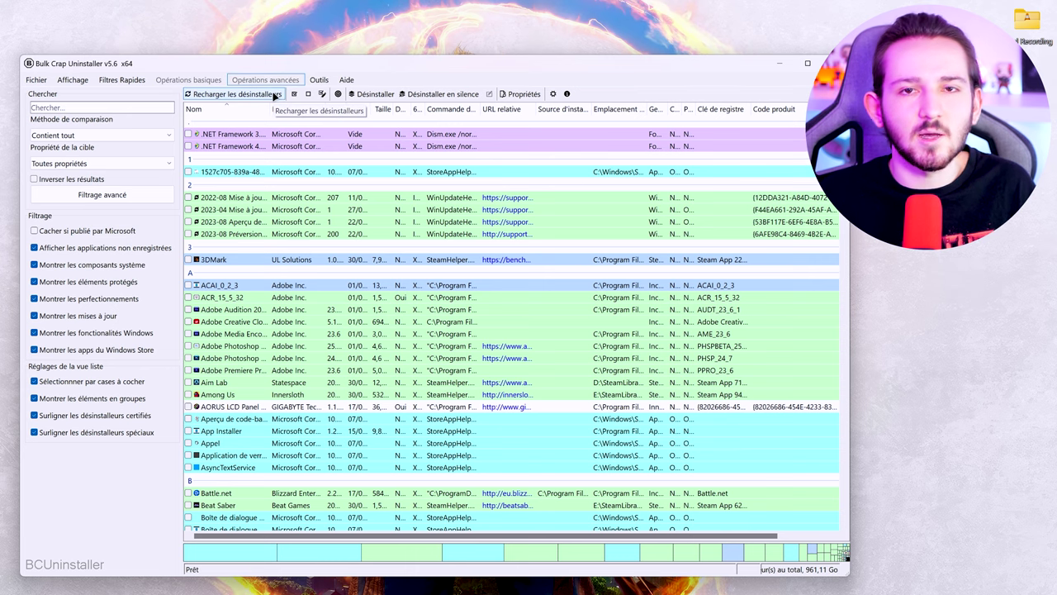
# Hide the tree map beneath the application list
pyautogui.click(73, 79)
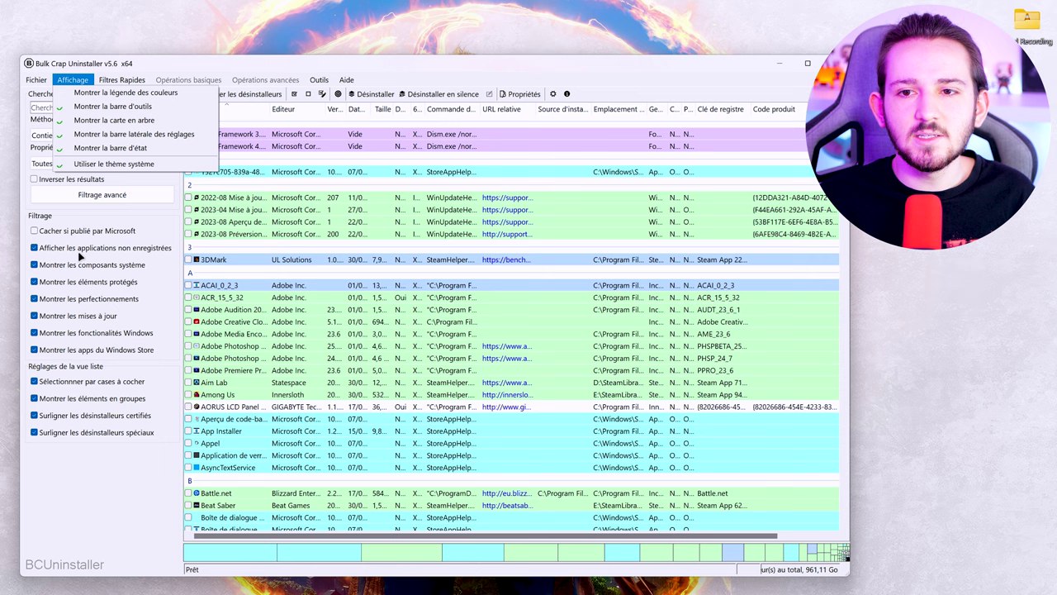
pyautogui.click(142, 122)
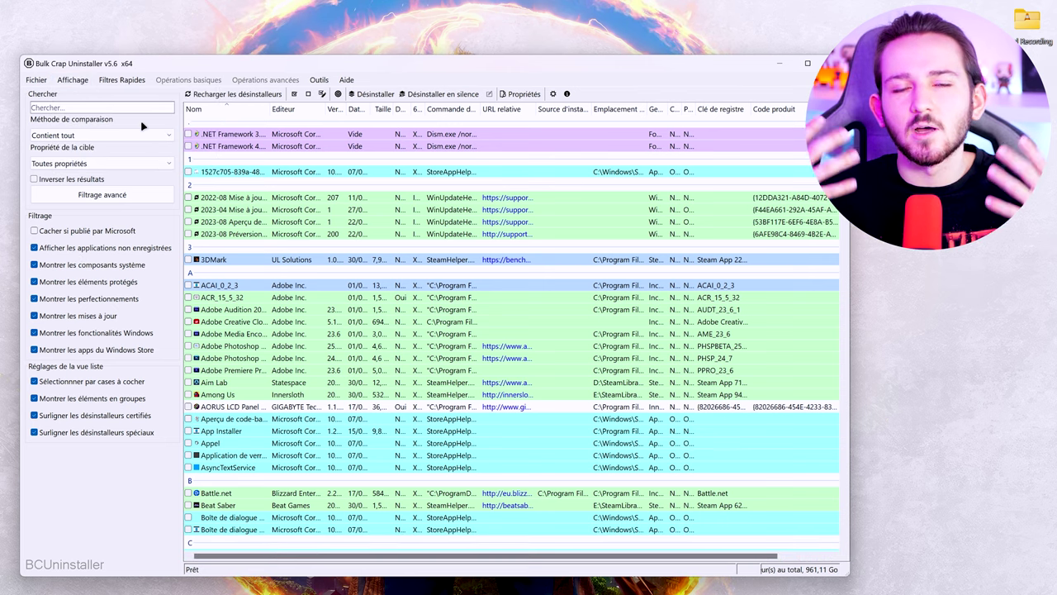
# Open the display options that control the settings sidebar
pyautogui.click(73, 79)
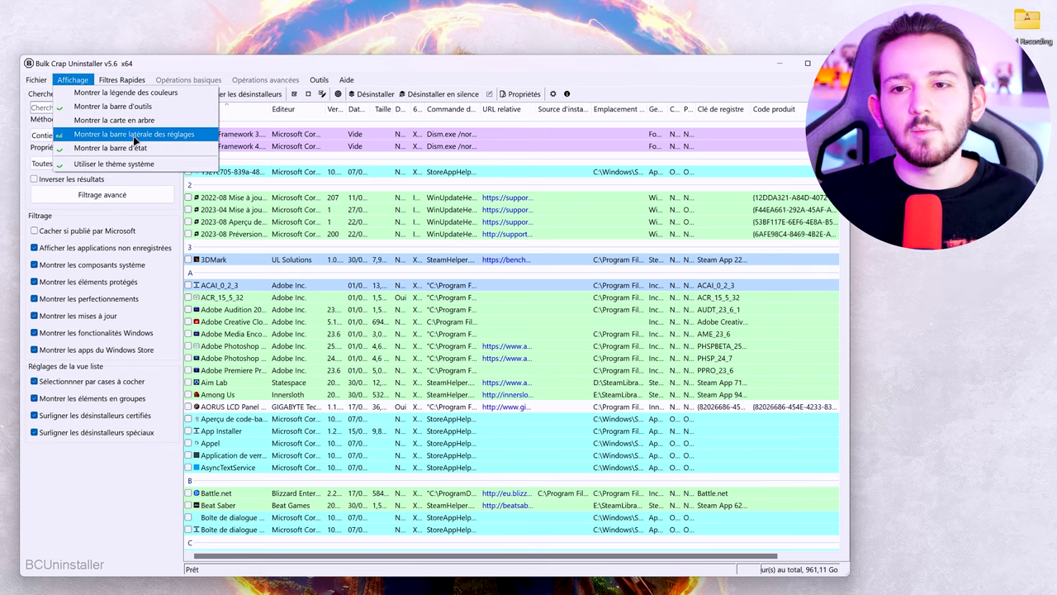